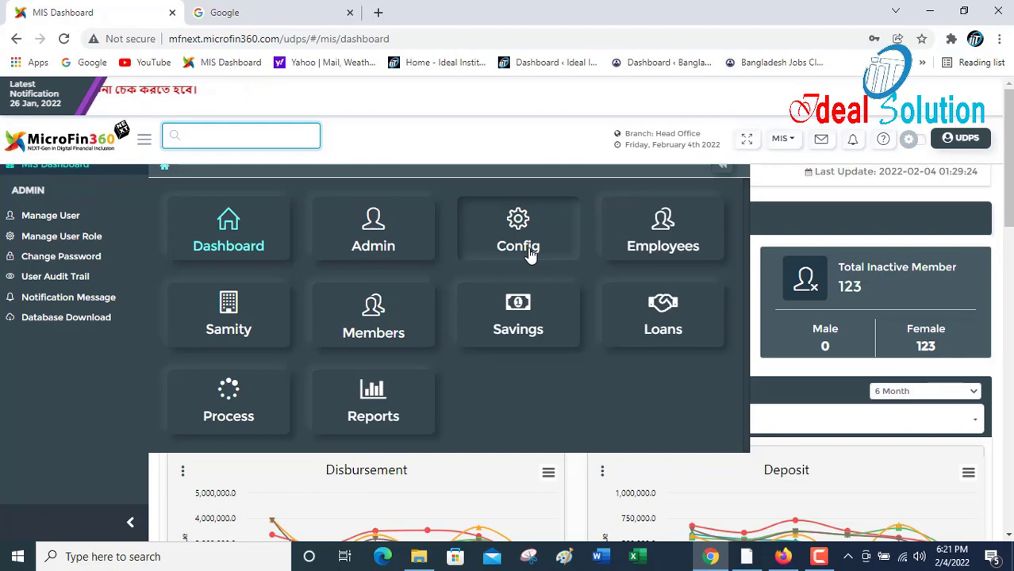
- Open the Config module's menu and look over the available configuration options
click(270, 156)
click(260, 135)
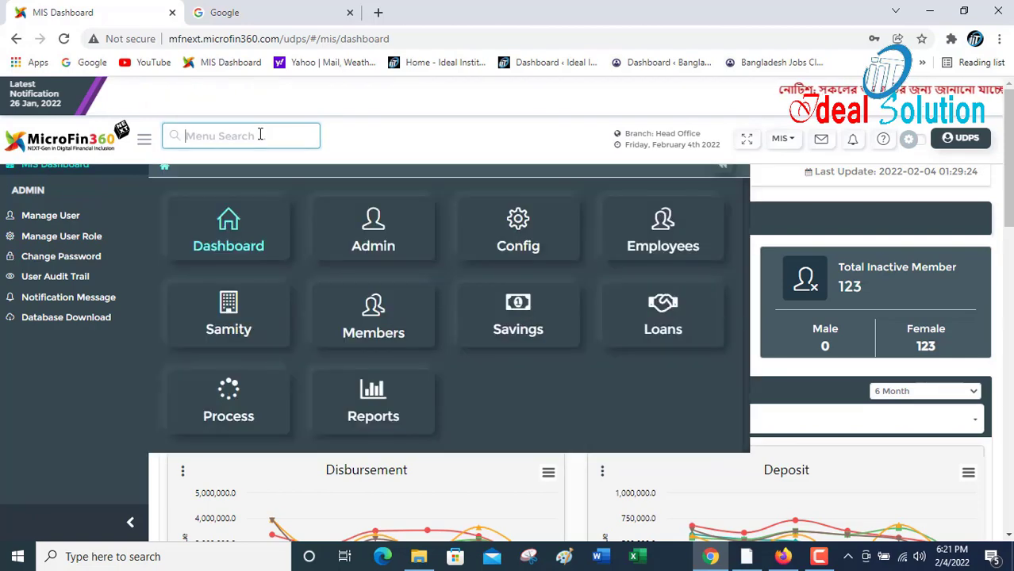
click(517, 244)
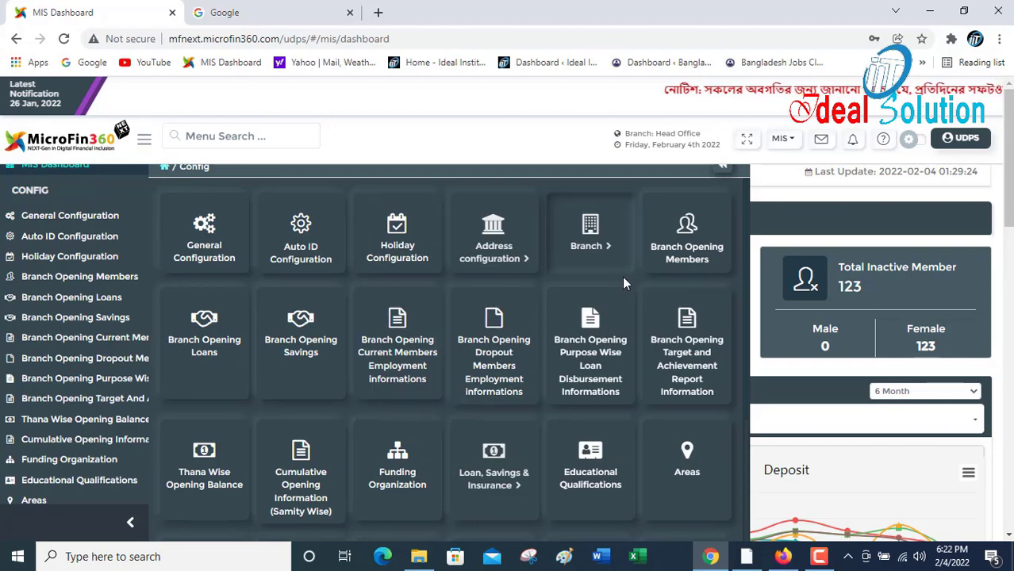
scroll(625, 301, down, 1)
scroll(626, 318, up, 1)
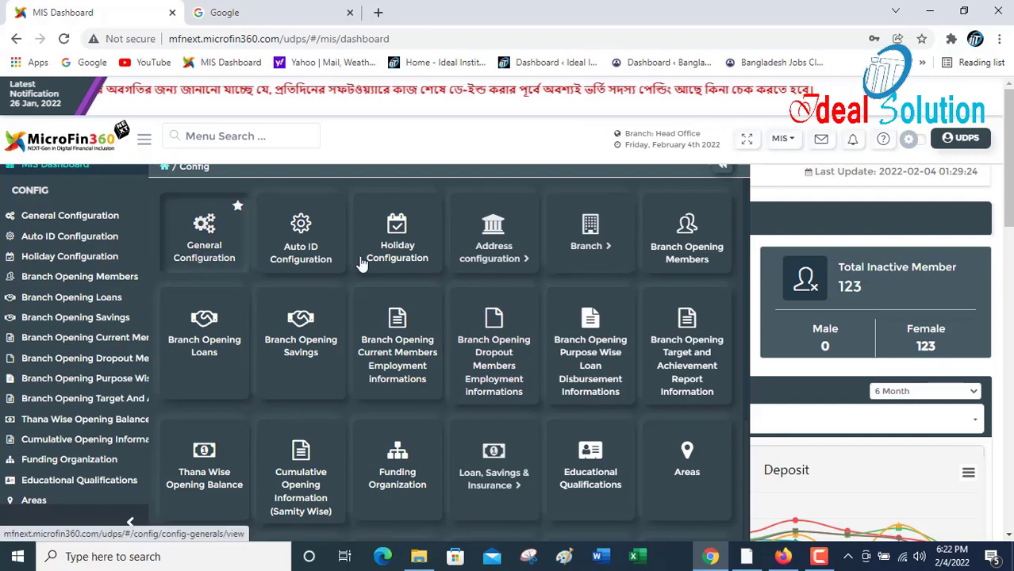
scroll(361, 266, down, 3)
scroll(453, 295, up, 3)
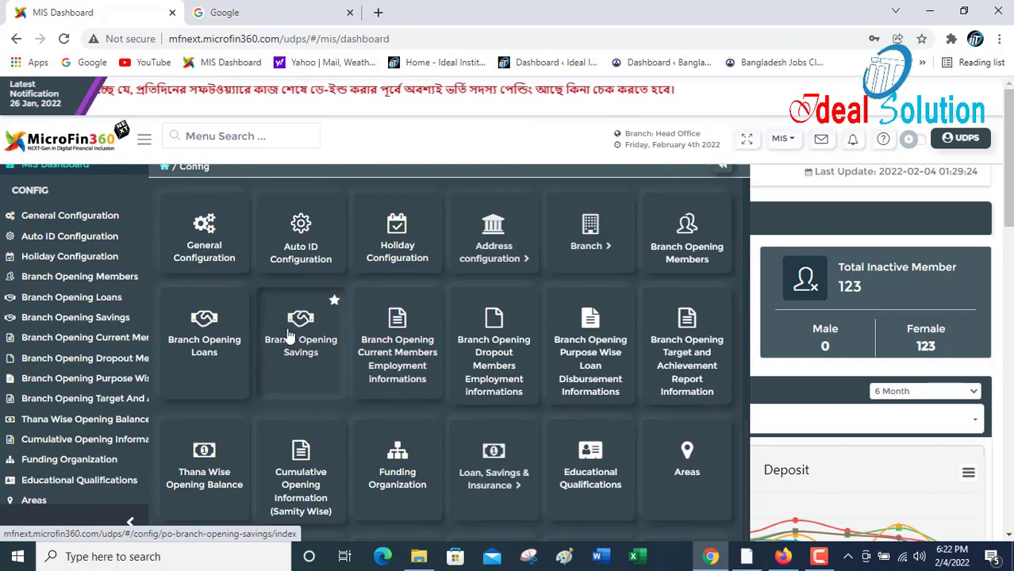
- Open General Configuration from the Config options and review the overview of the organization's settings
click(204, 250)
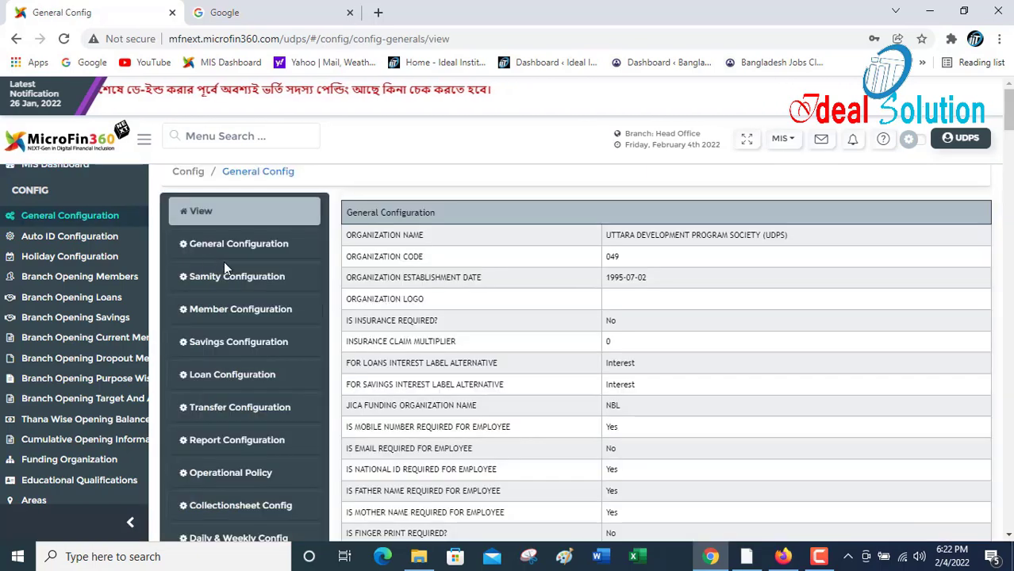
scroll(241, 267, down, 1)
scroll(262, 286, down, 1)
scroll(260, 262, up, 2)
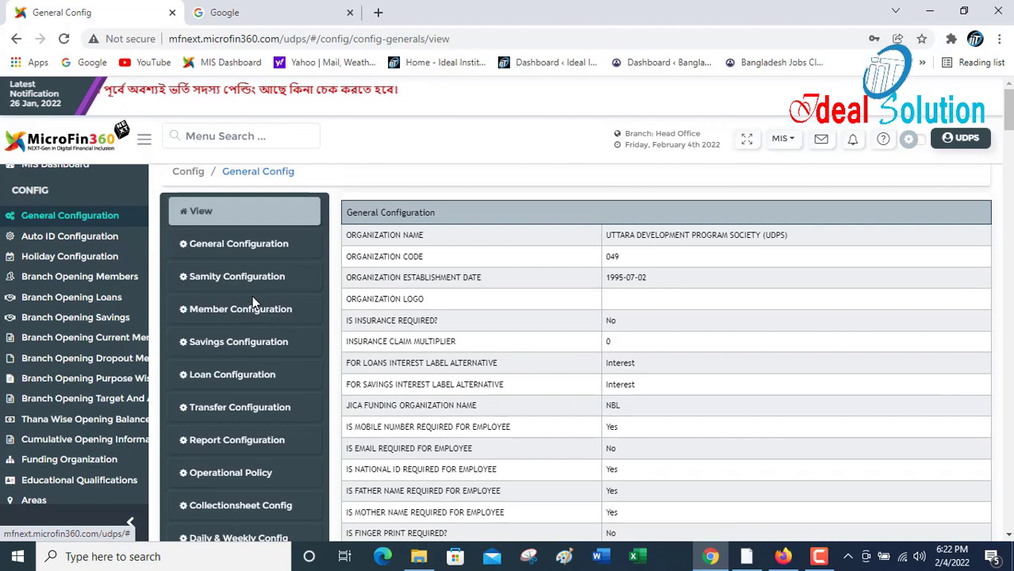
- Open the General Configuration form and review its organization, insurance, interest label and employee requirement fields
click(247, 243)
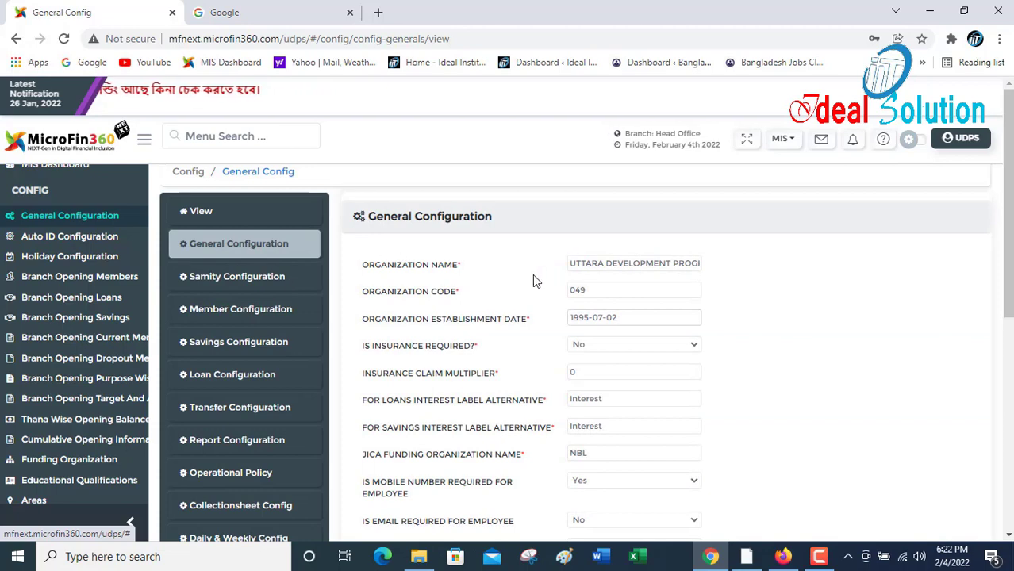
scroll(476, 274, down, 1)
scroll(490, 233, down, 1)
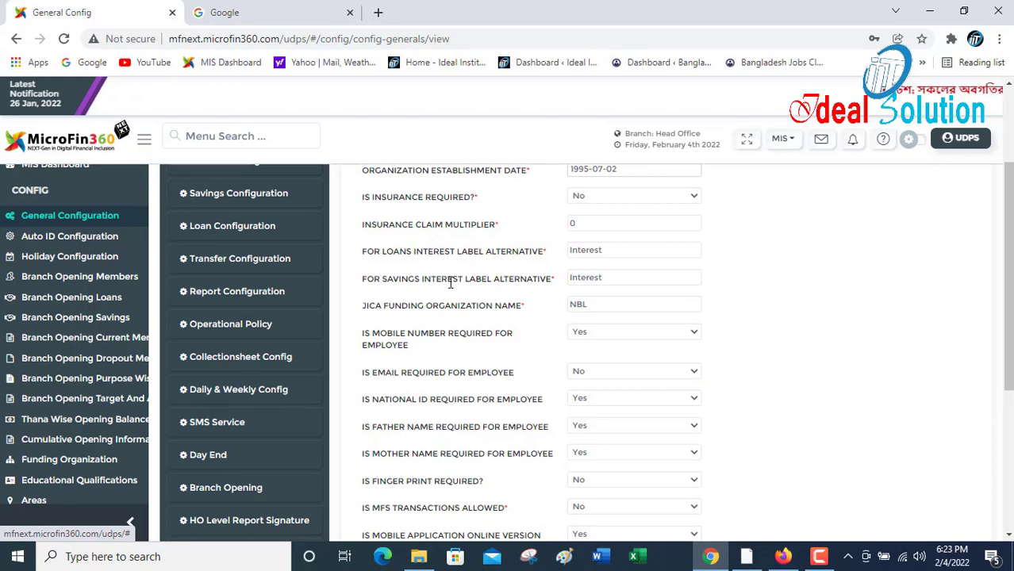
scroll(450, 284, down, 1)
scroll(450, 287, up, 1)
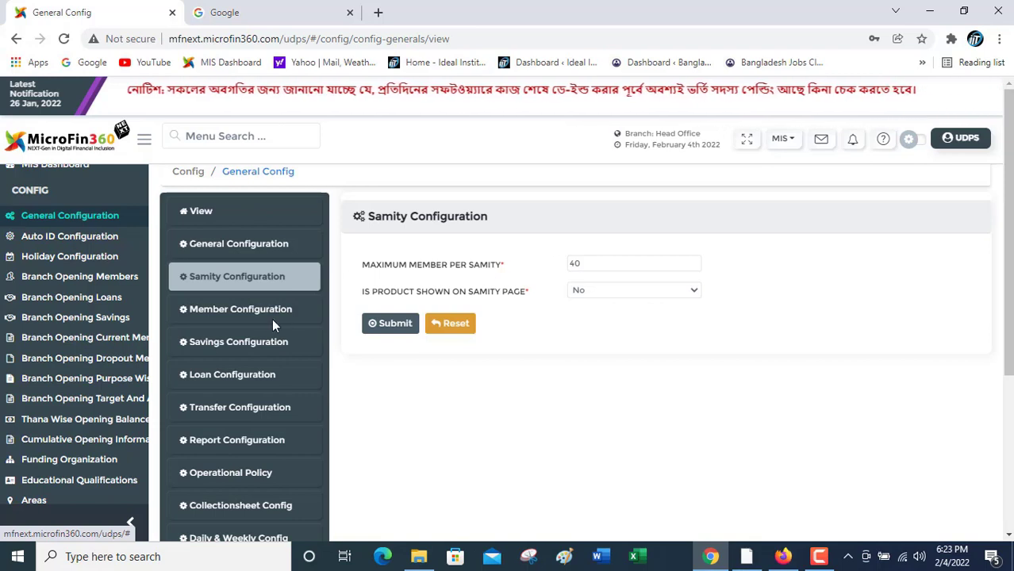
- Open Member Configuration and review the nominee, identification, admission fee and pass book settings
click(244, 312)
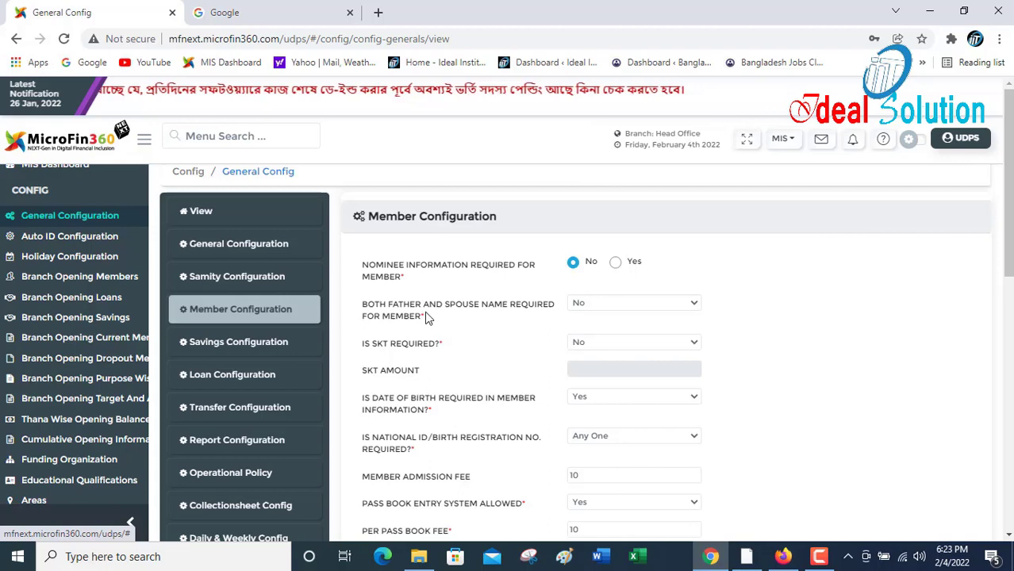
scroll(511, 409, down, 1)
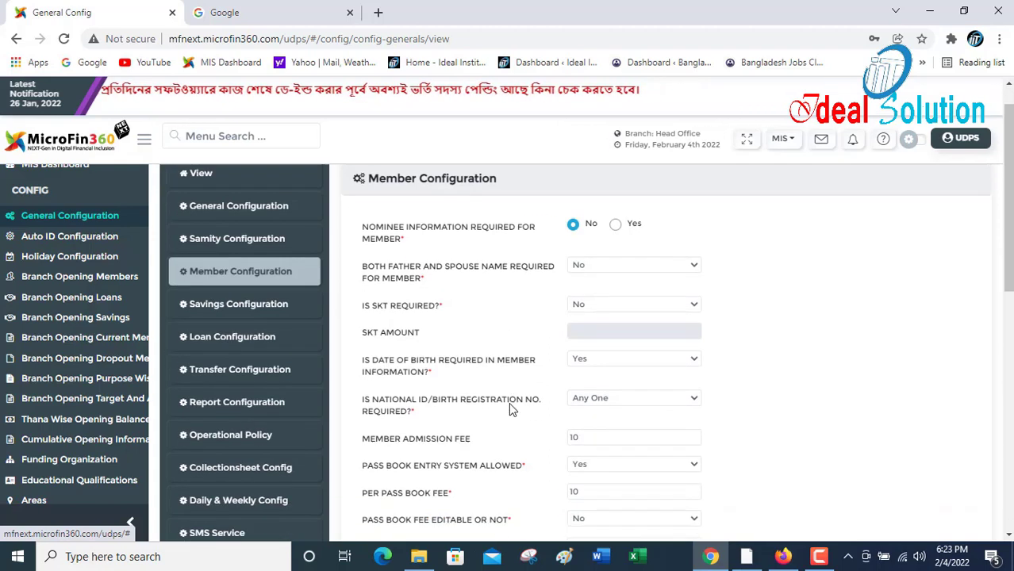
scroll(510, 406, down, 1)
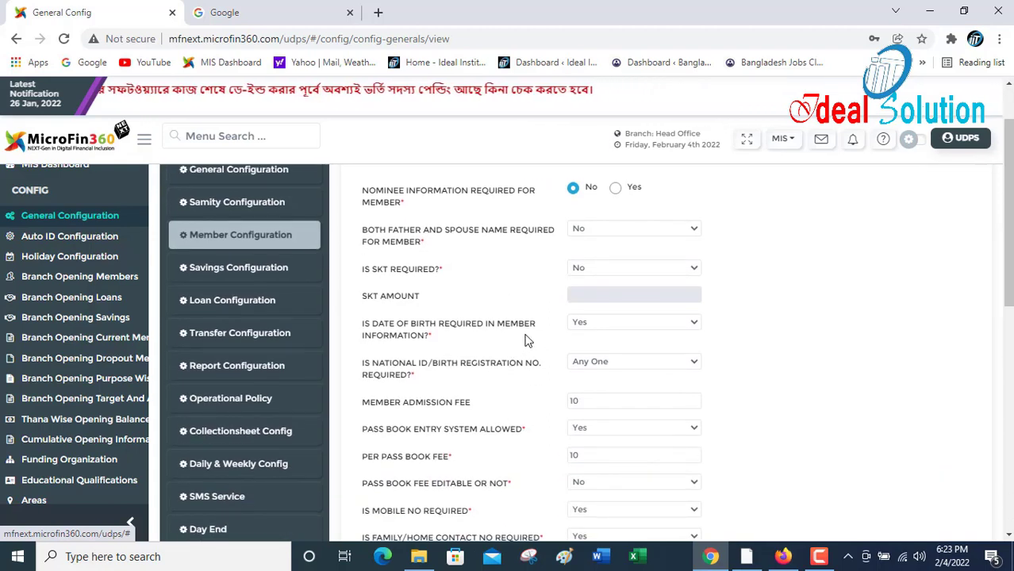
- Open Savings Configuration and examine the withdraw rates, interest posting frequency, interest calculation closing month and interest disbursement settings
click(259, 268)
scroll(452, 289, up, 2)
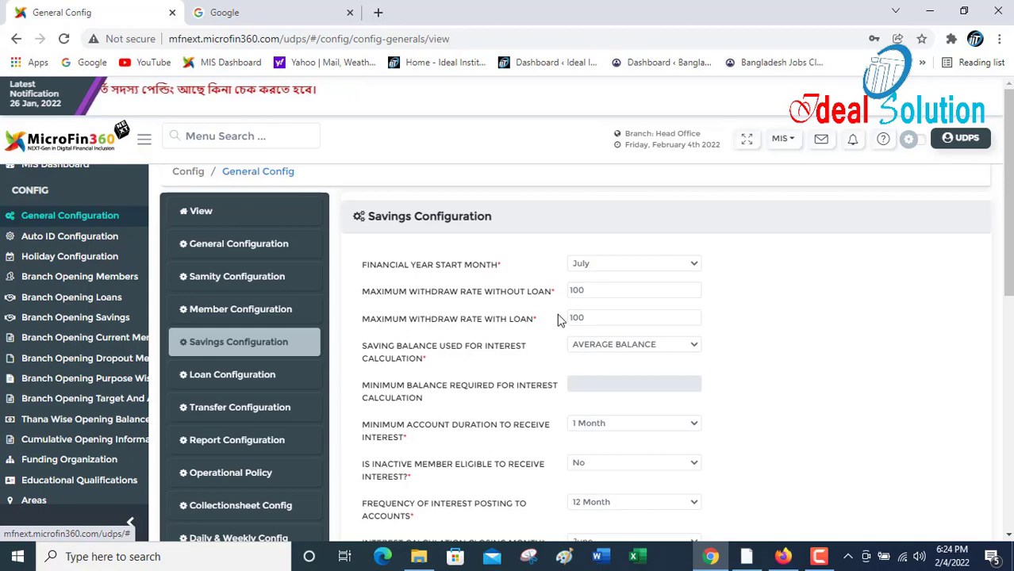
scroll(485, 406, down, 3)
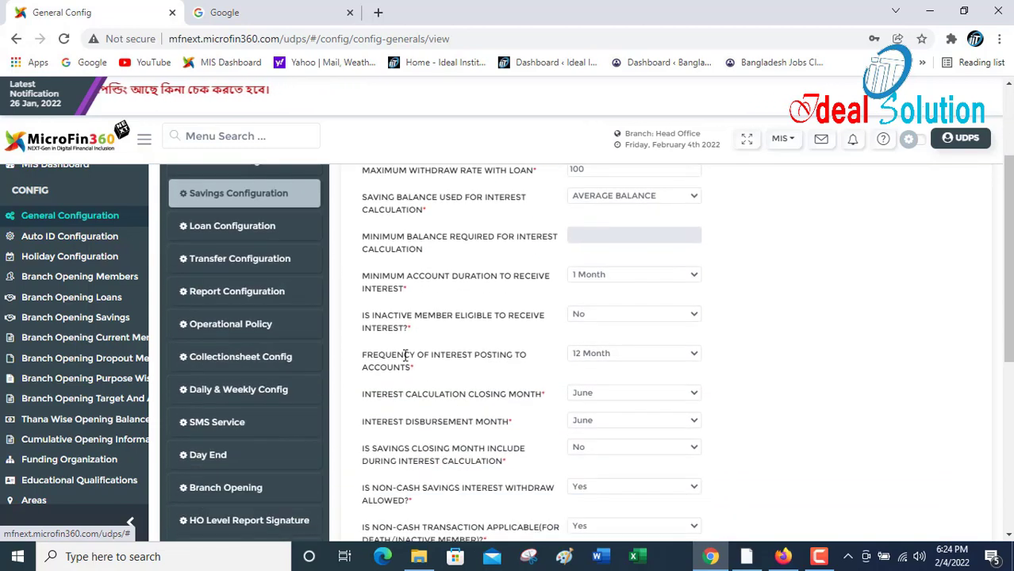
drag(431, 355, 597, 368)
scroll(556, 389, down, 1)
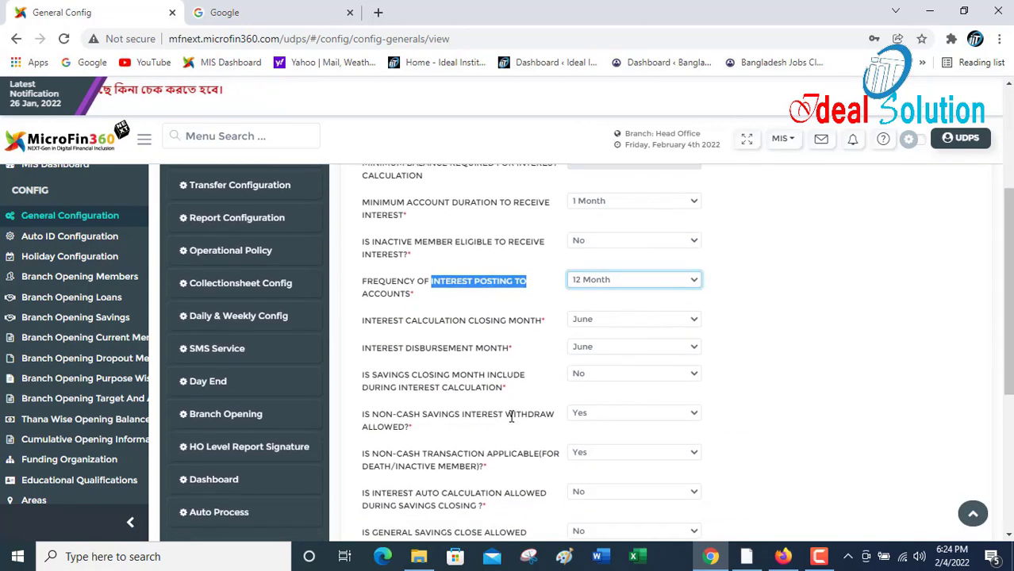
drag(440, 319, 544, 321)
scroll(520, 383, down, 3)
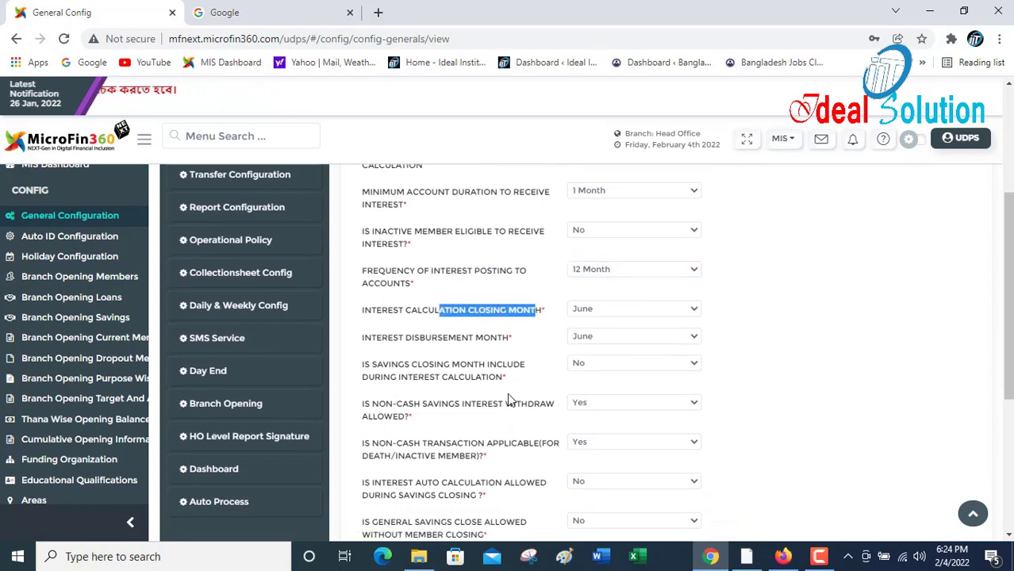
scroll(497, 394, up, 5)
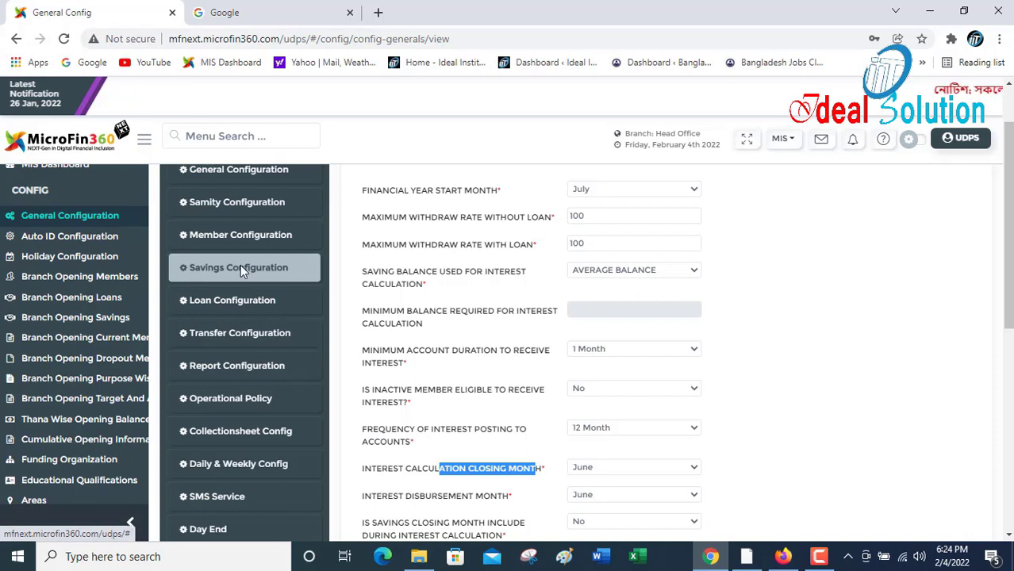
- View the Loan Configuration, Transfer Configuration, Report Configuration and Operational Policy settings one after another
click(226, 306)
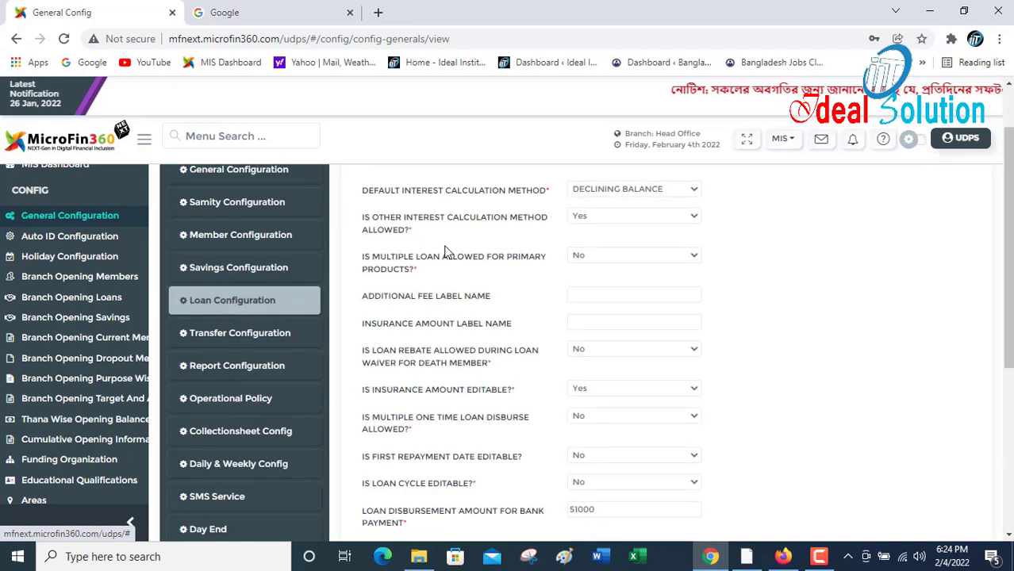
click(259, 336)
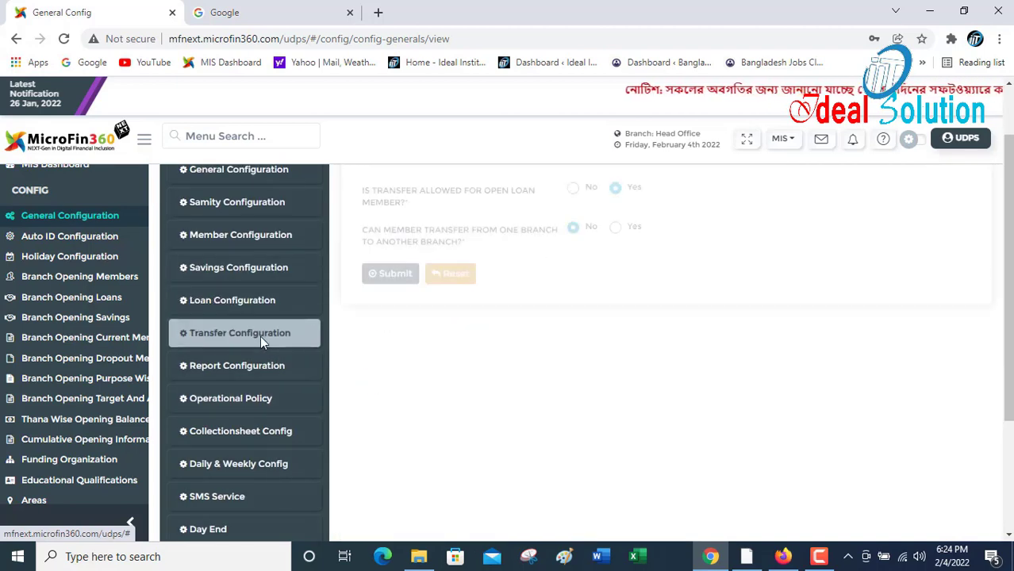
click(243, 366)
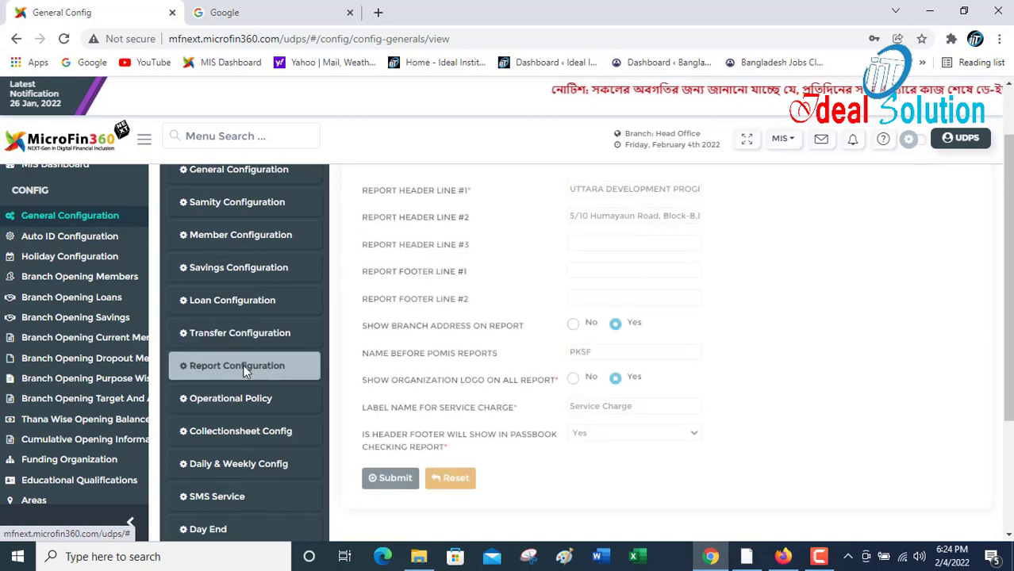
click(245, 399)
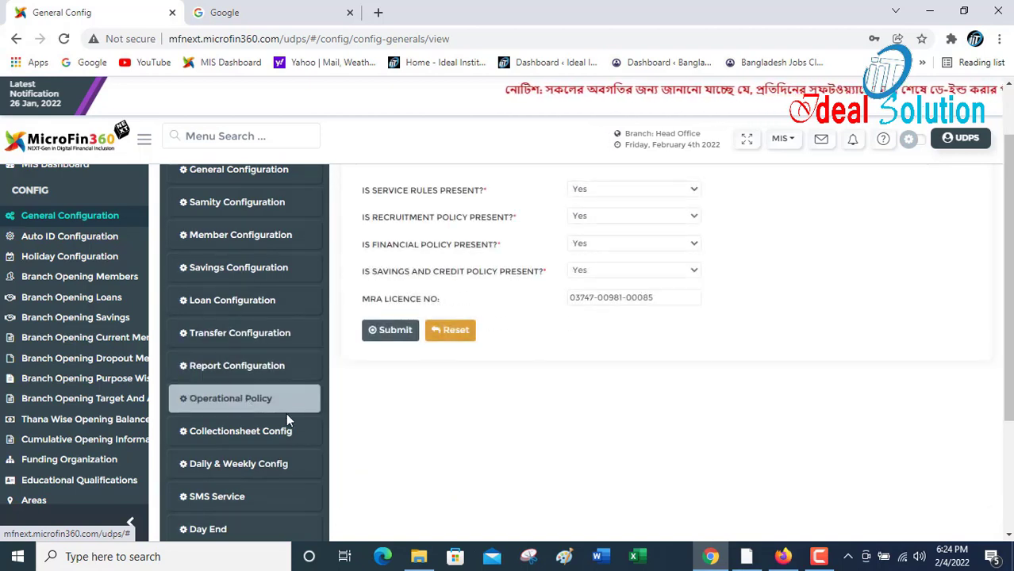
scroll(262, 413, down, 1)
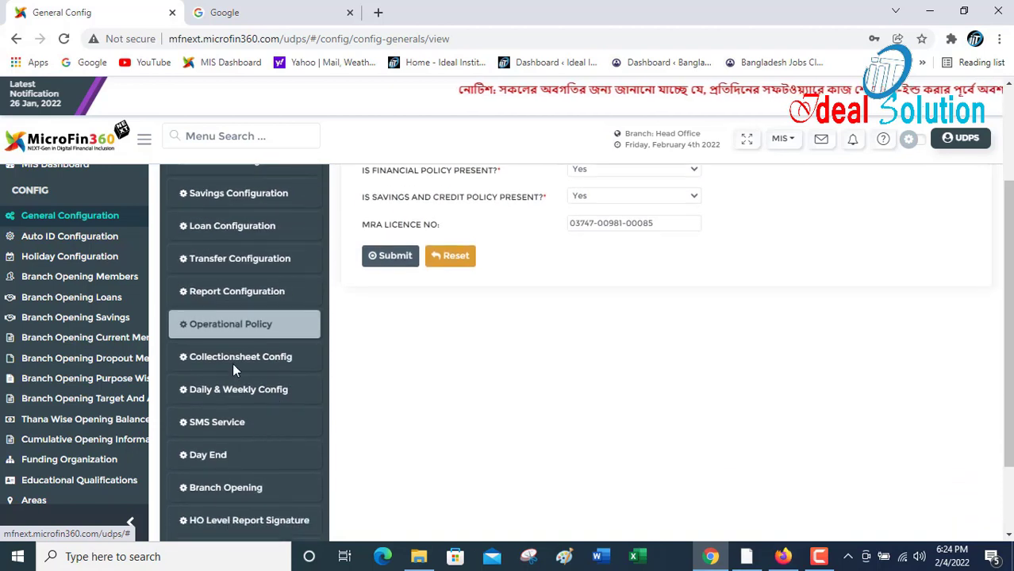
- View the Collectionsheet Config, Daily & Weekly Config, SMS Service and Day End settings one after another
click(232, 362)
click(238, 388)
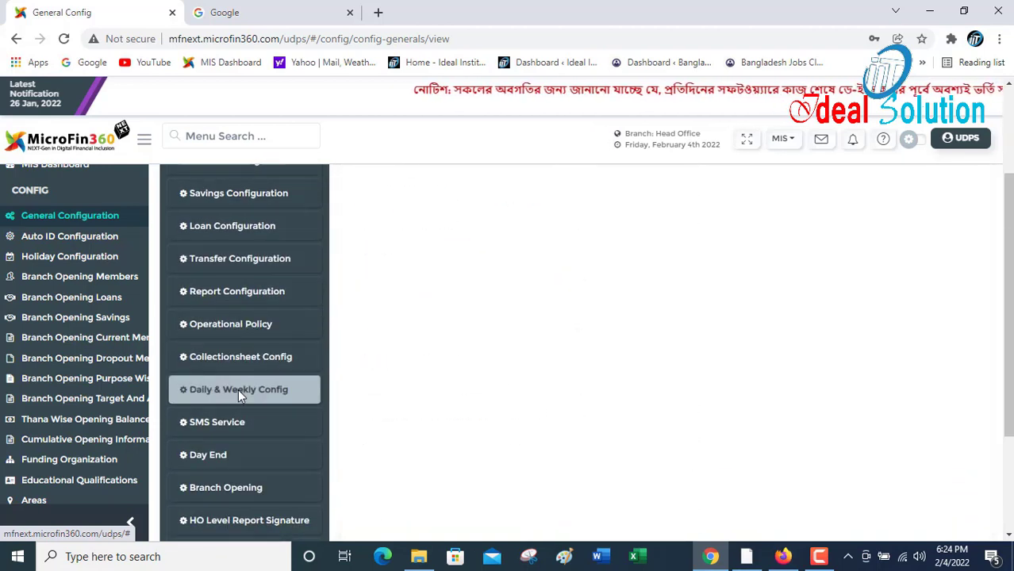
scroll(238, 388, down, 1)
click(221, 352)
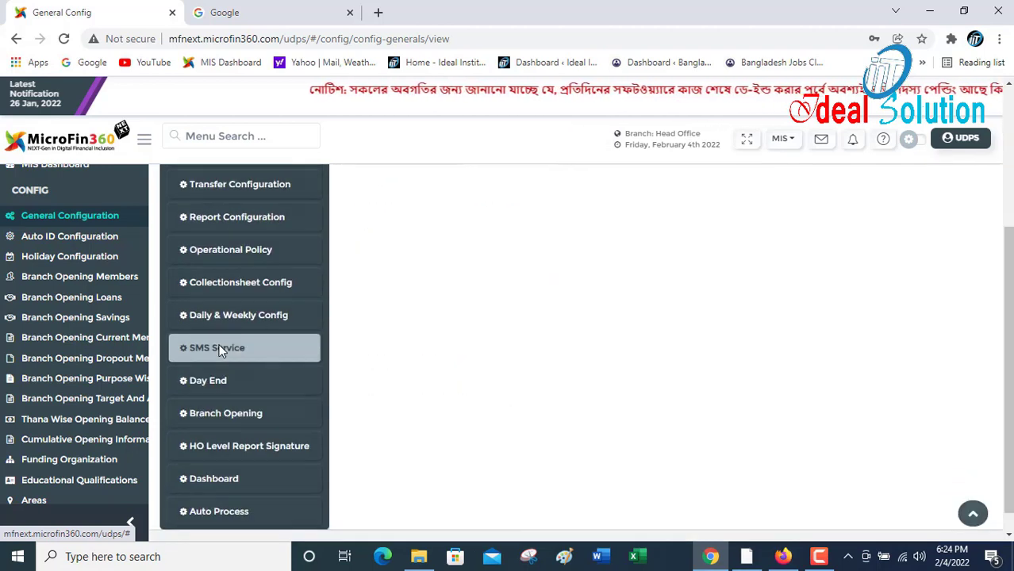
click(227, 380)
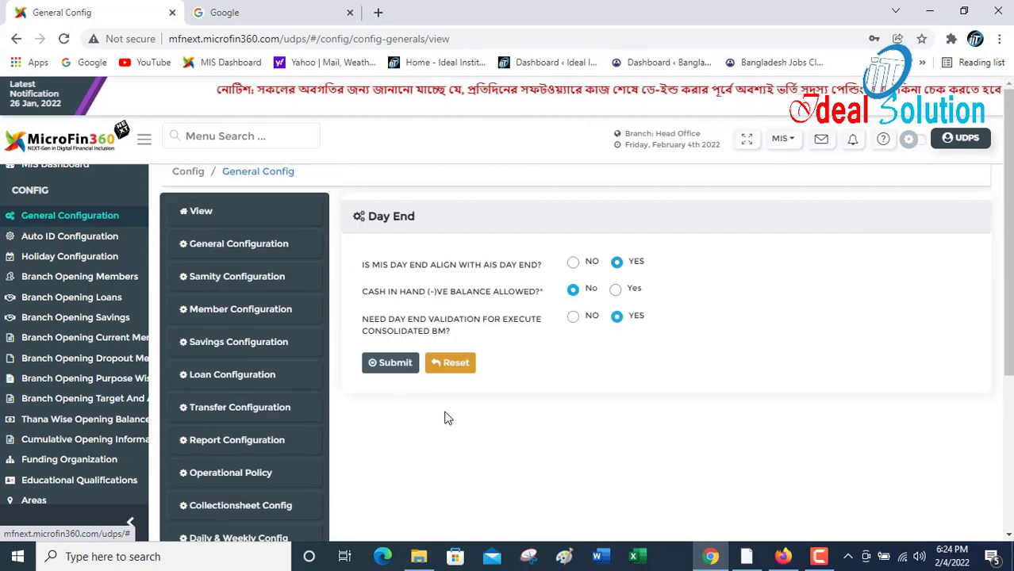
- Go through the remaining General Configuration sections and open the Auto Process settings
scroll(316, 439, down, 2)
scroll(229, 455, down, 2)
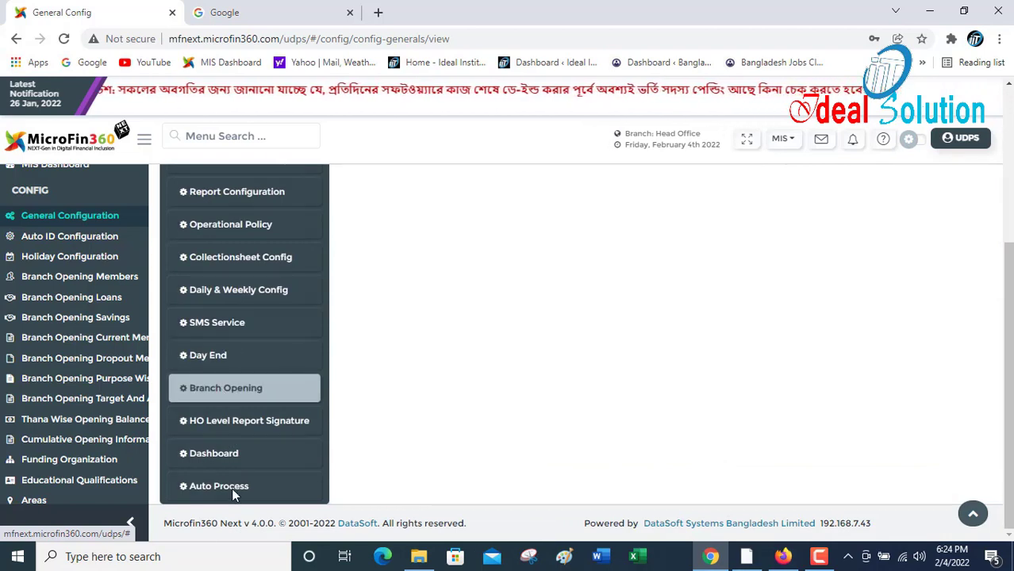
click(231, 488)
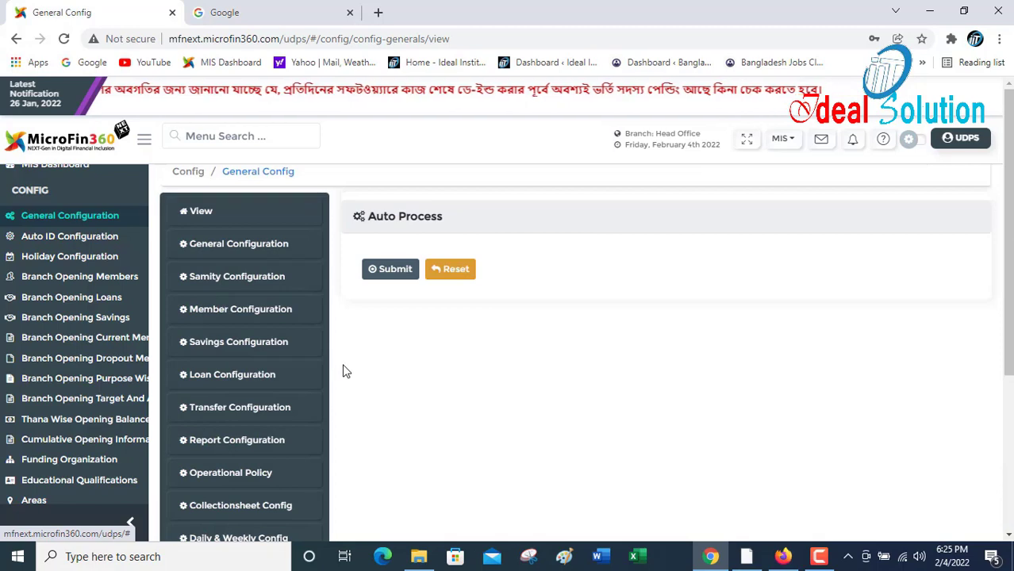
- Bring up the Config options again and open the Holiday Configuration list
click(229, 135)
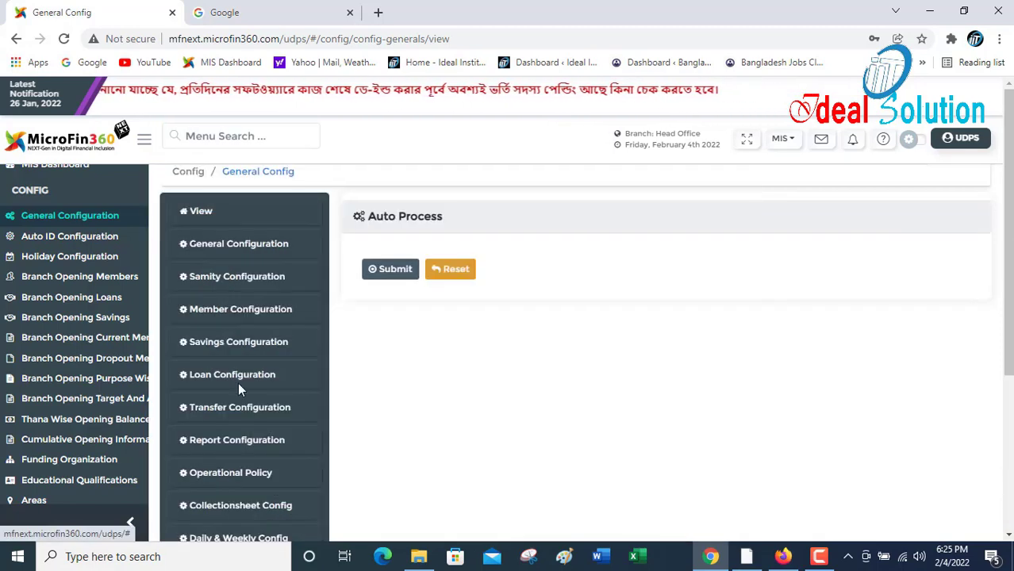
click(215, 135)
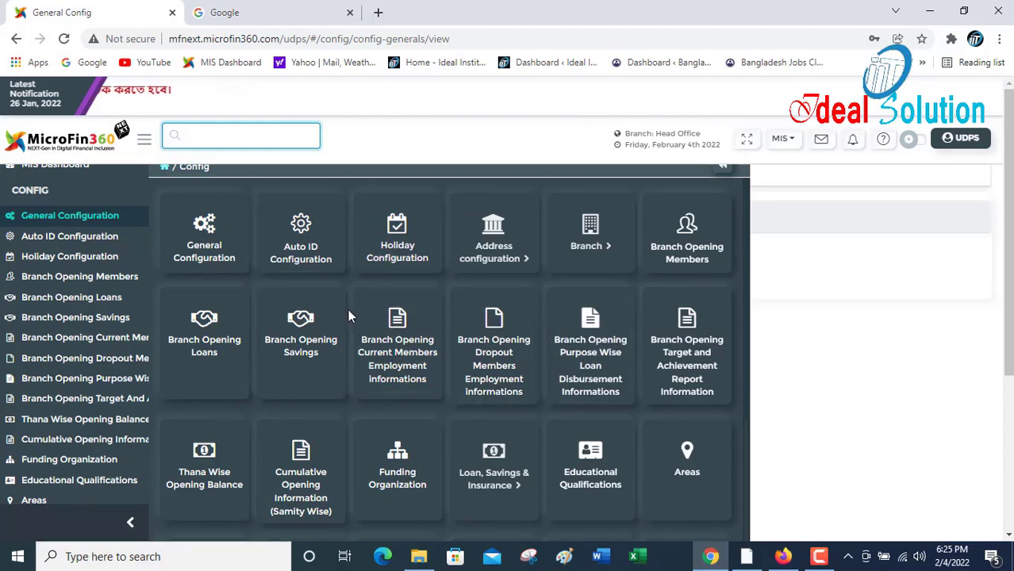
click(399, 251)
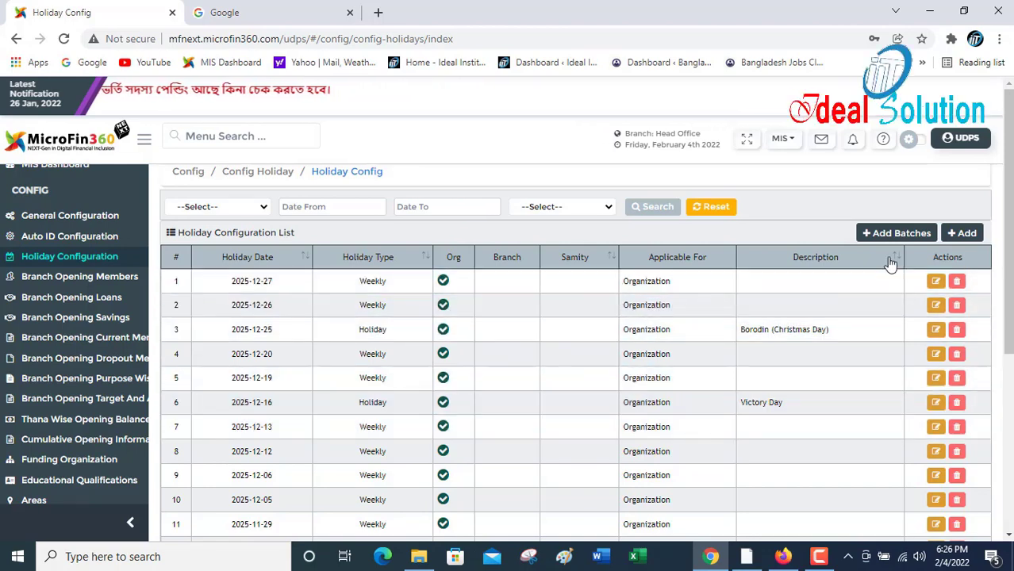
- Open the batch holiday form for 2022 and examine the dates, holiday types and descriptions from January through June
click(911, 236)
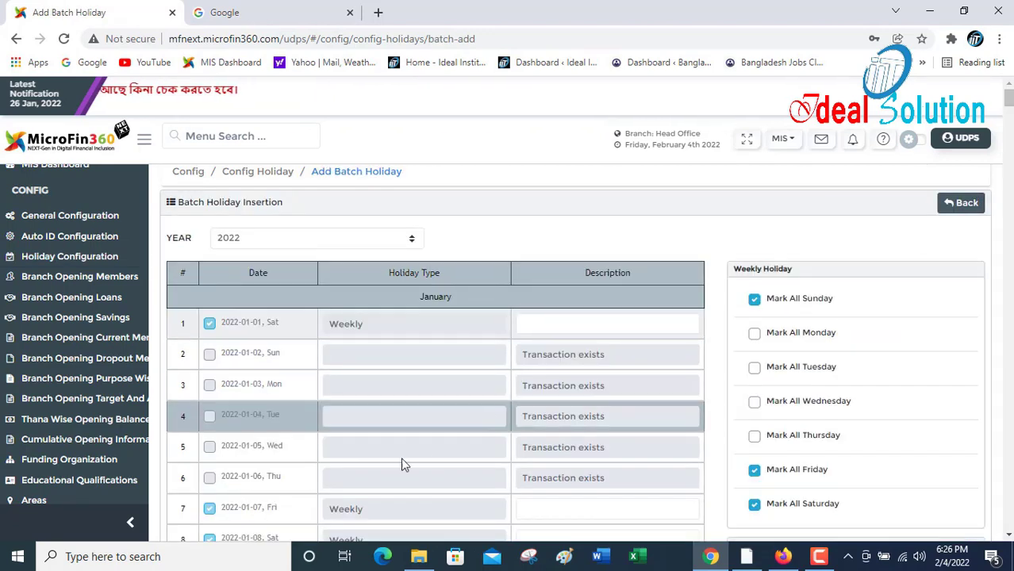
scroll(191, 313, down, 1)
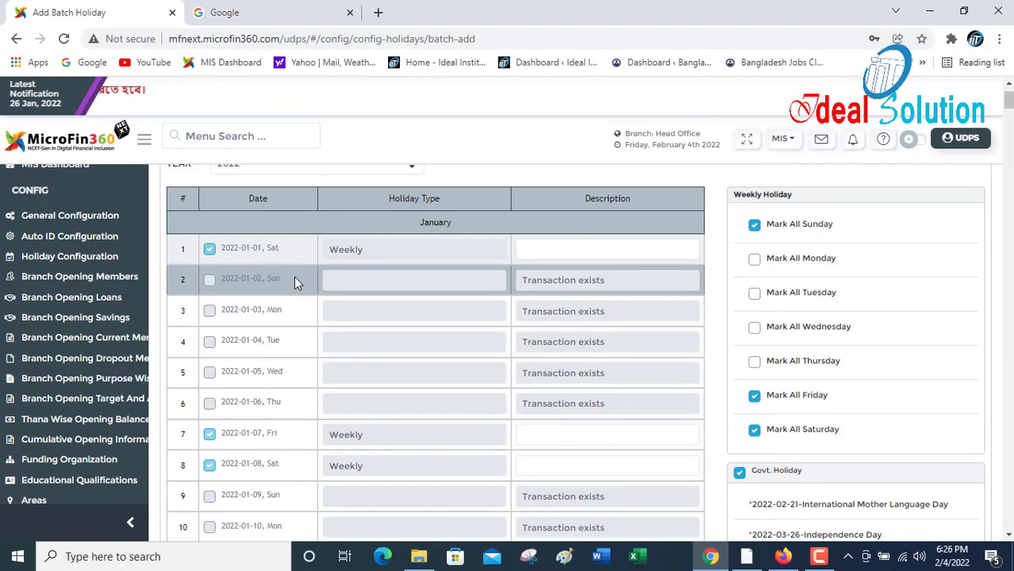
scroll(297, 321, down, 5)
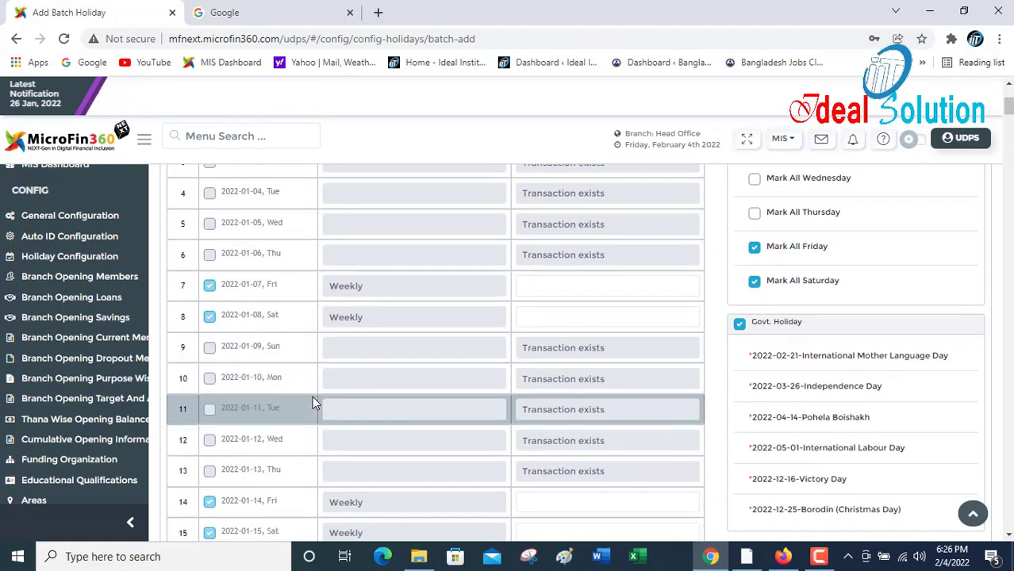
scroll(266, 401, down, 6)
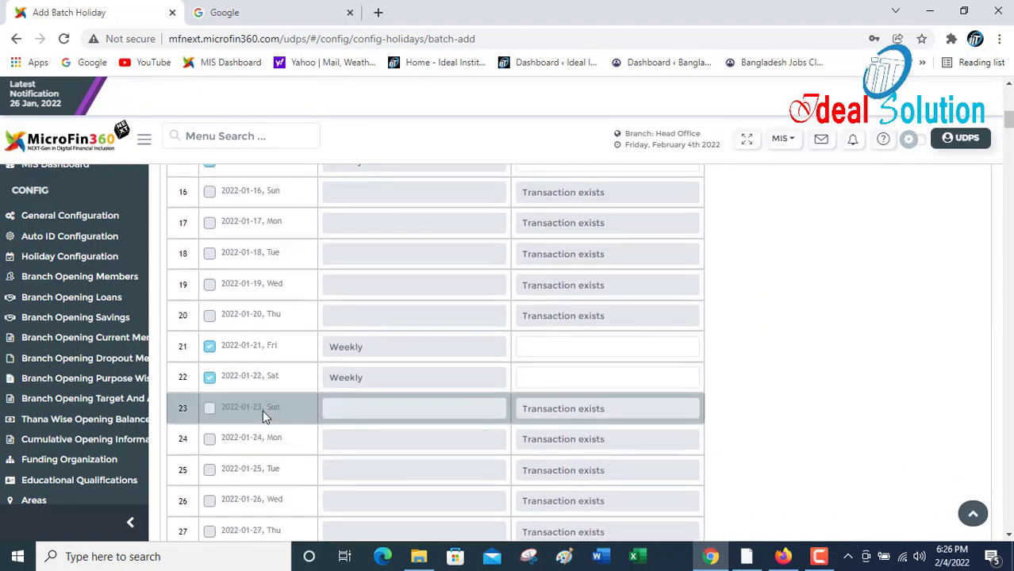
scroll(262, 369, down, 5)
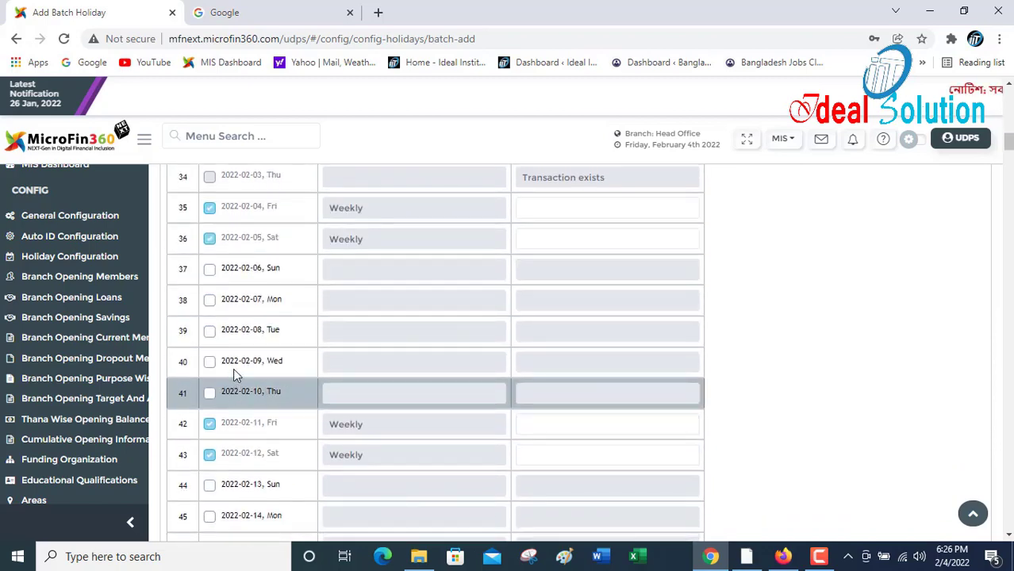
scroll(278, 476, down, 7)
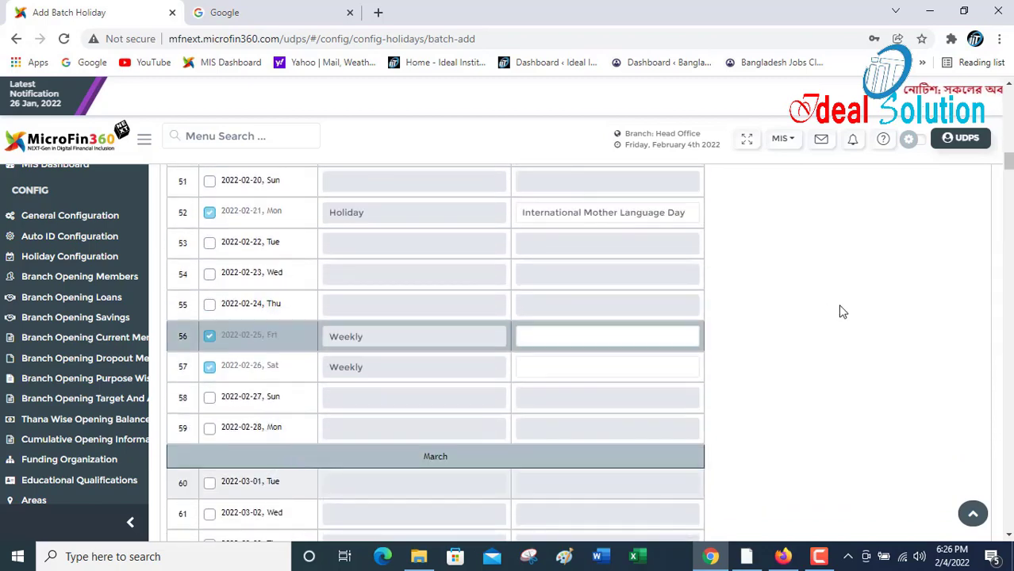
scroll(817, 314, down, 5)
scroll(800, 317, down, 20)
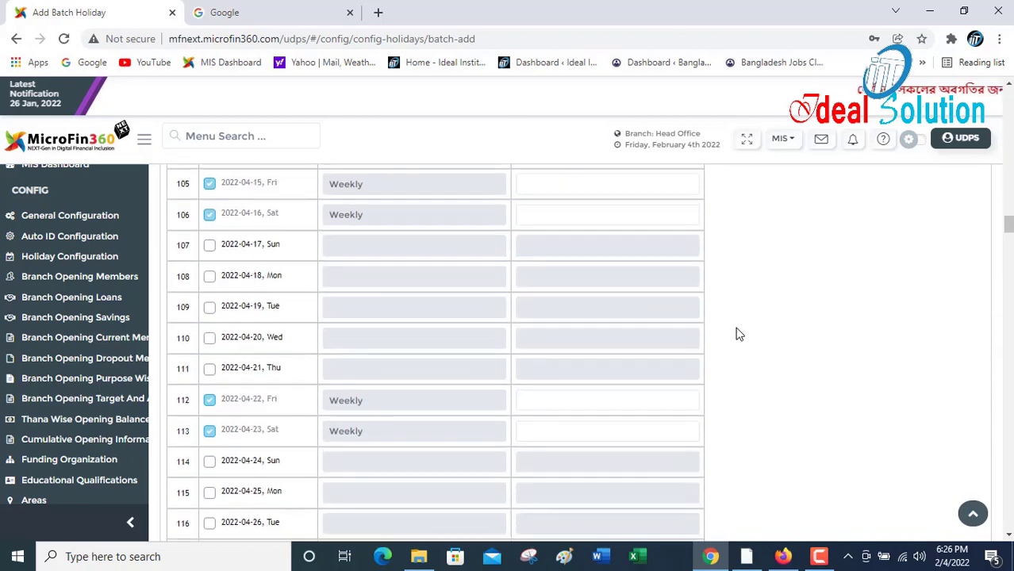
scroll(734, 335, down, 14)
- Go back up the batch holiday form to review the government and weekly holiday options, and return to the Holiday Configuration list
scroll(733, 334, up, 16)
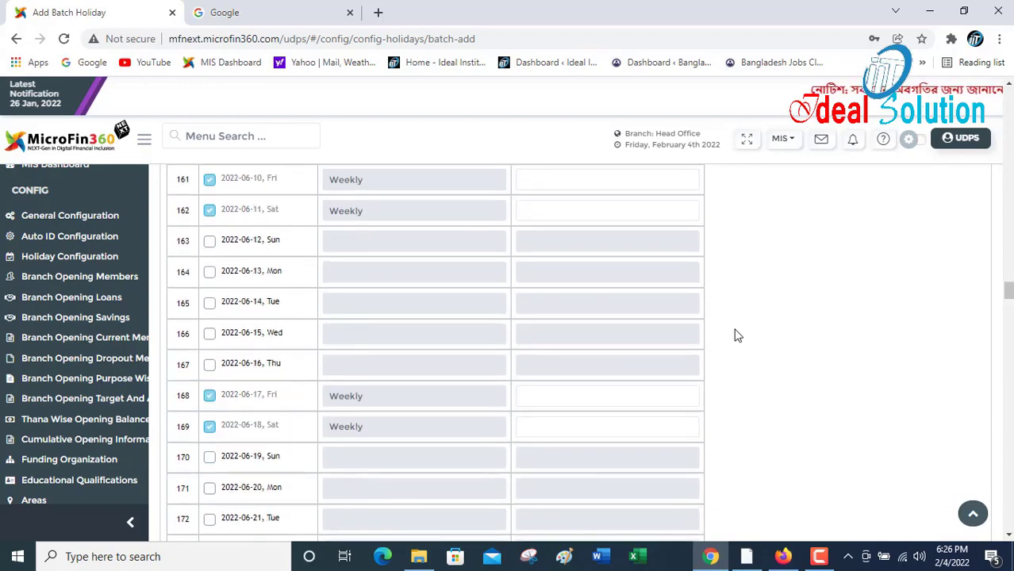
scroll(734, 339, up, 18)
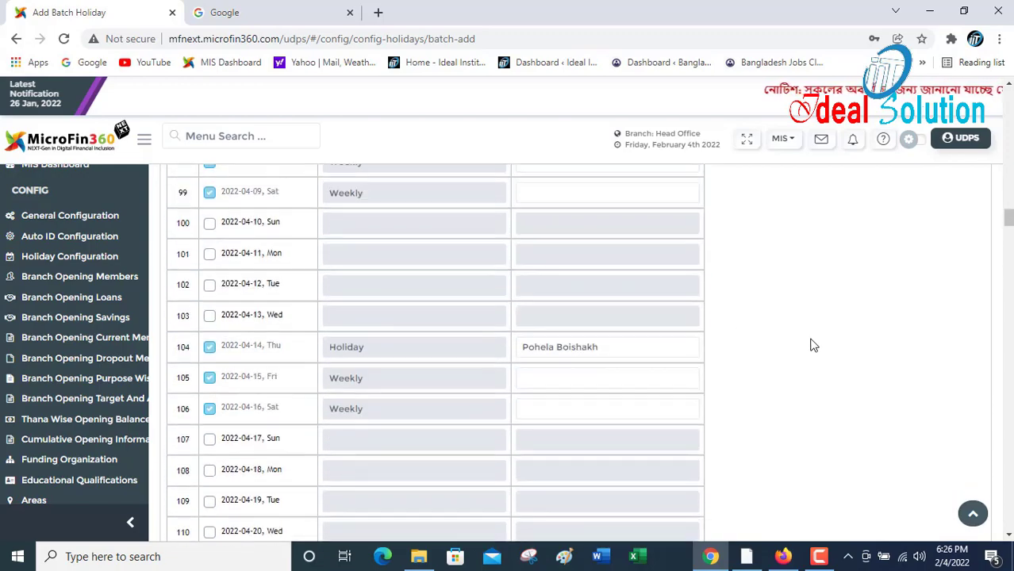
scroll(813, 346, up, 12)
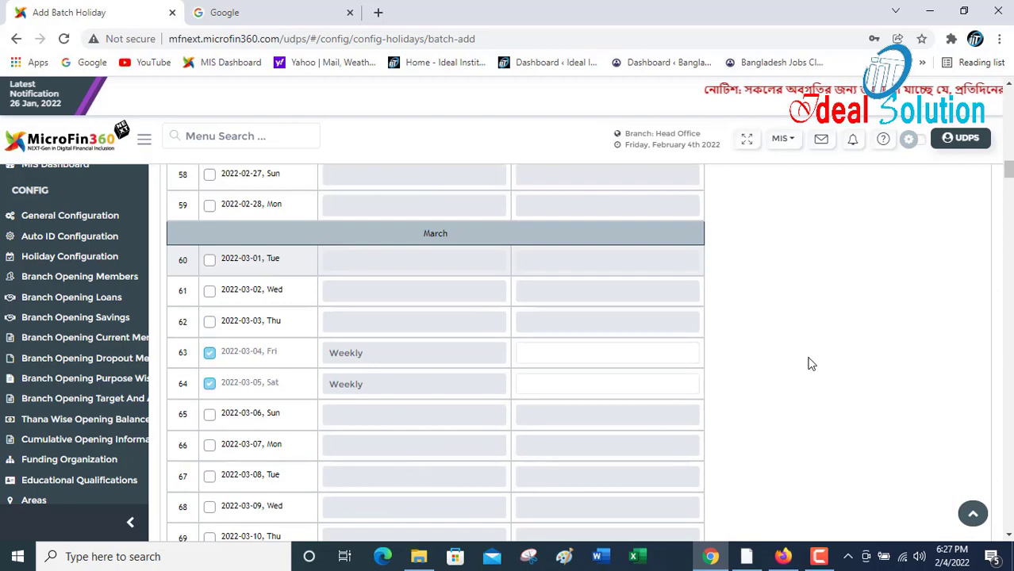
scroll(811, 363, up, 17)
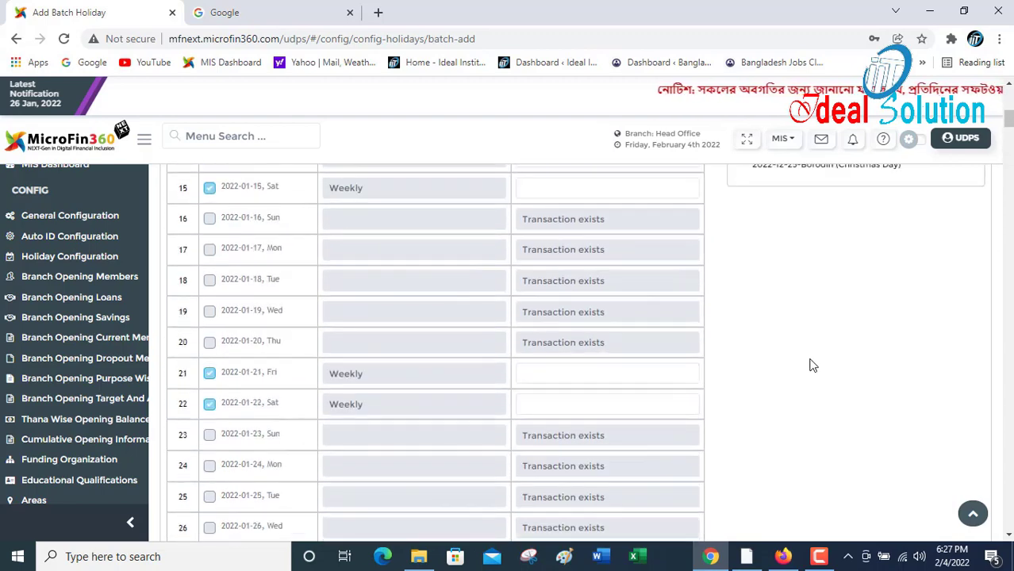
scroll(813, 365, up, 4)
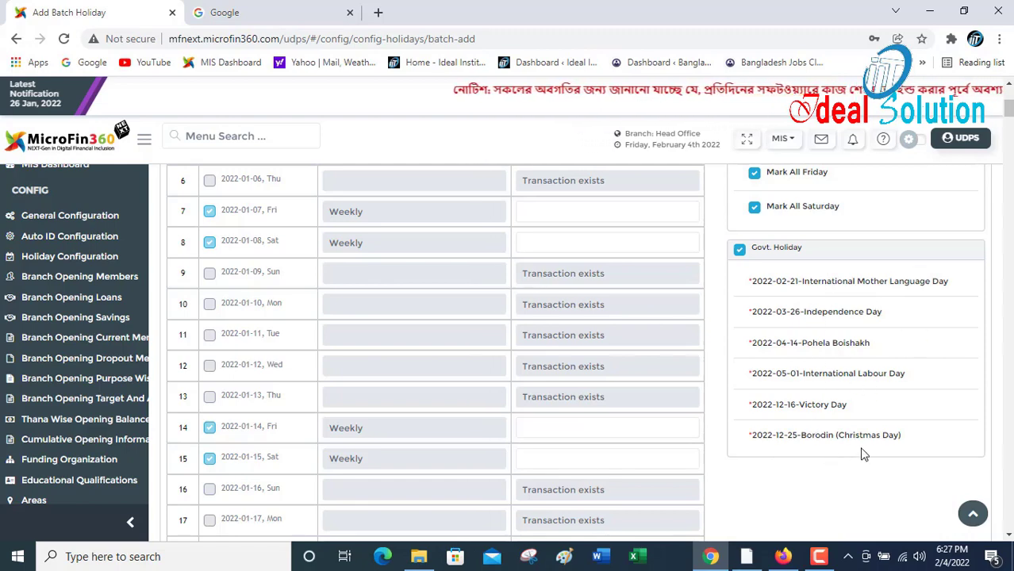
scroll(863, 452, up, 4)
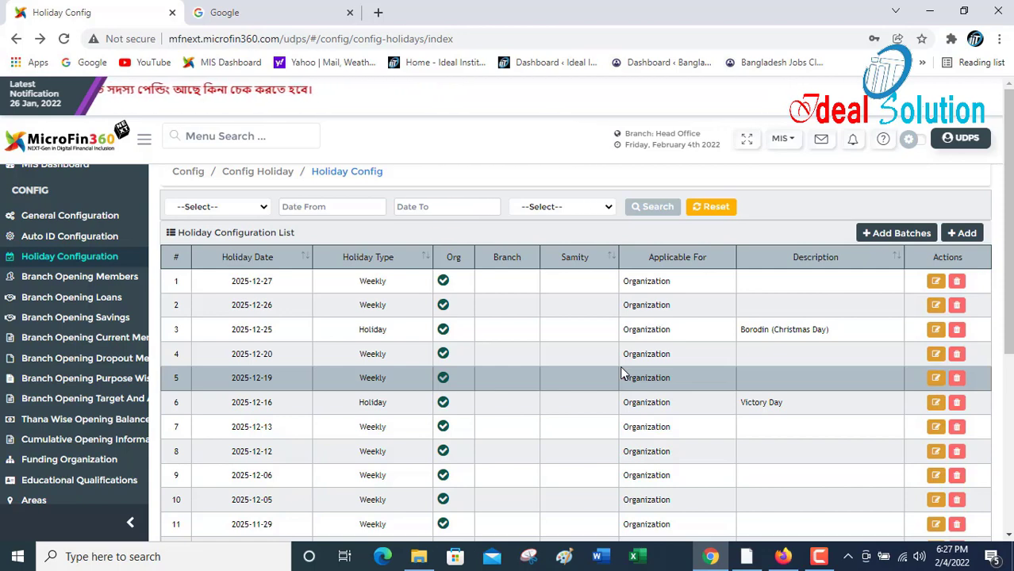
- Open the form for adding a single holiday and examine the date, holiday type and description fields for the Organization scope
click(970, 234)
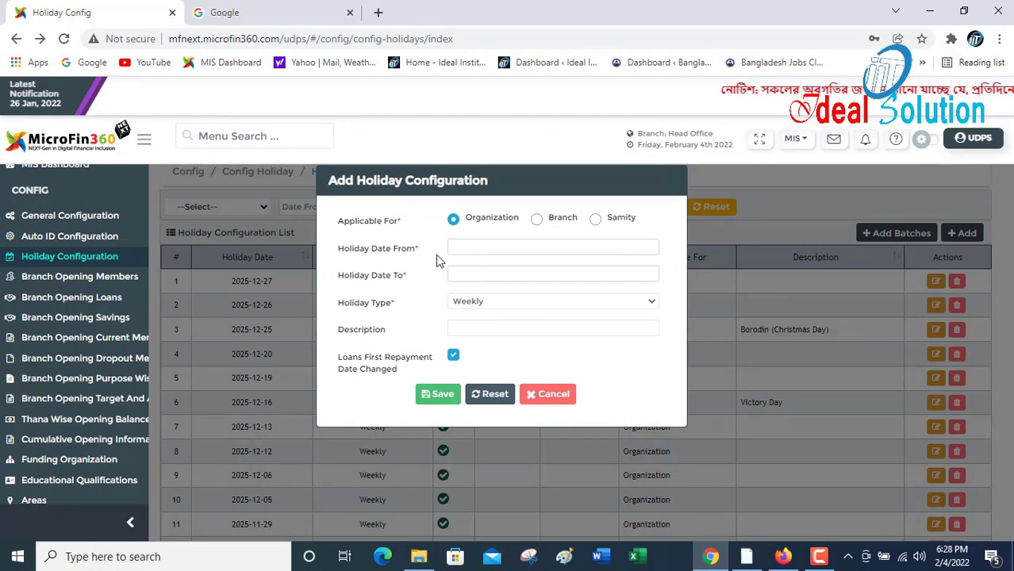
click(461, 247)
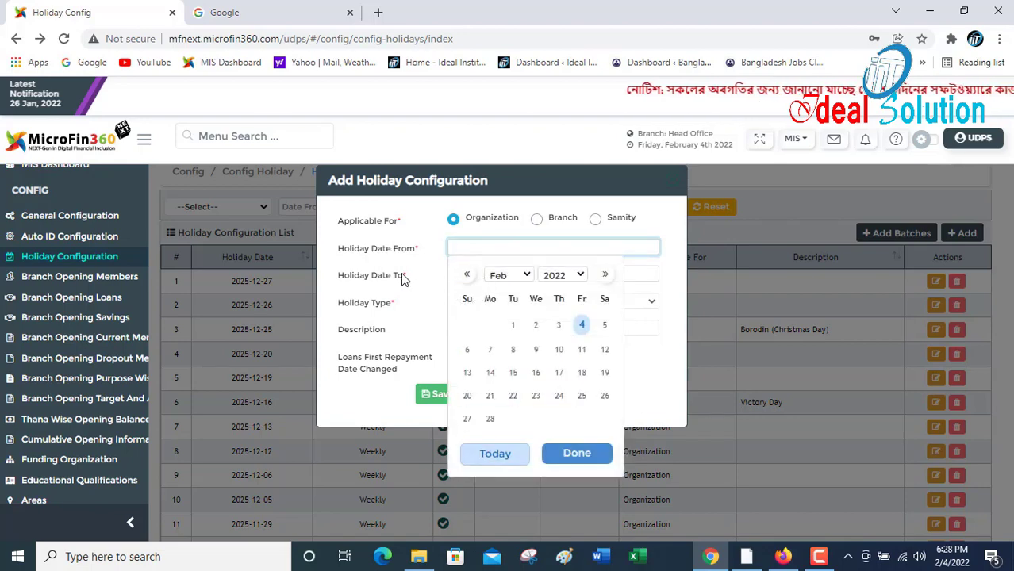
click(373, 223)
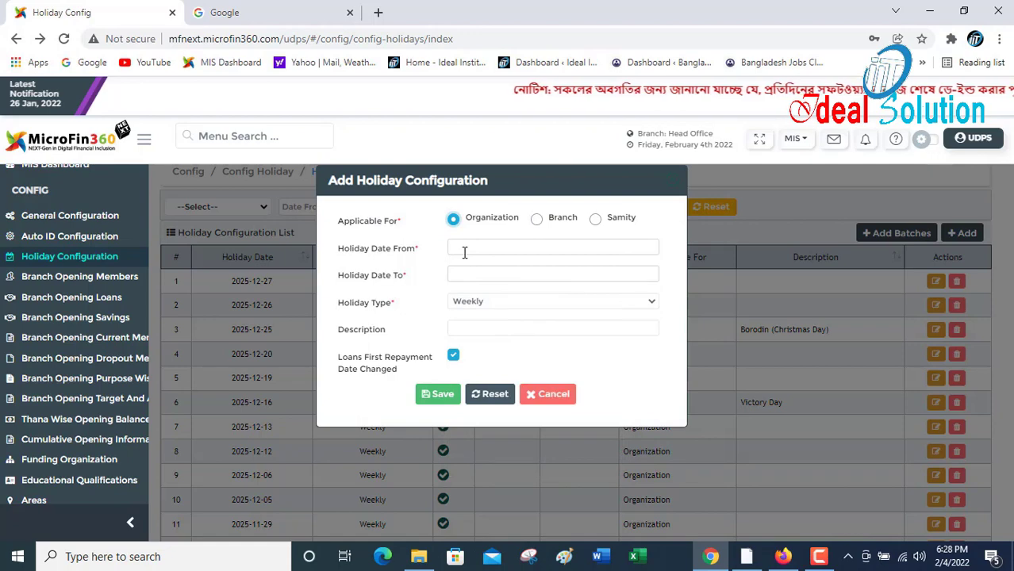
click(480, 304)
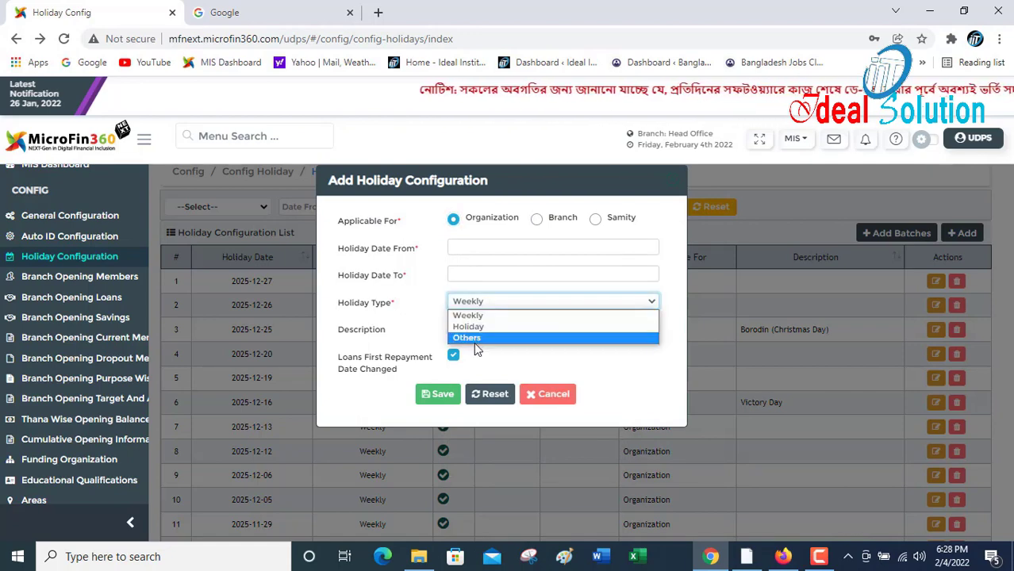
click(369, 289)
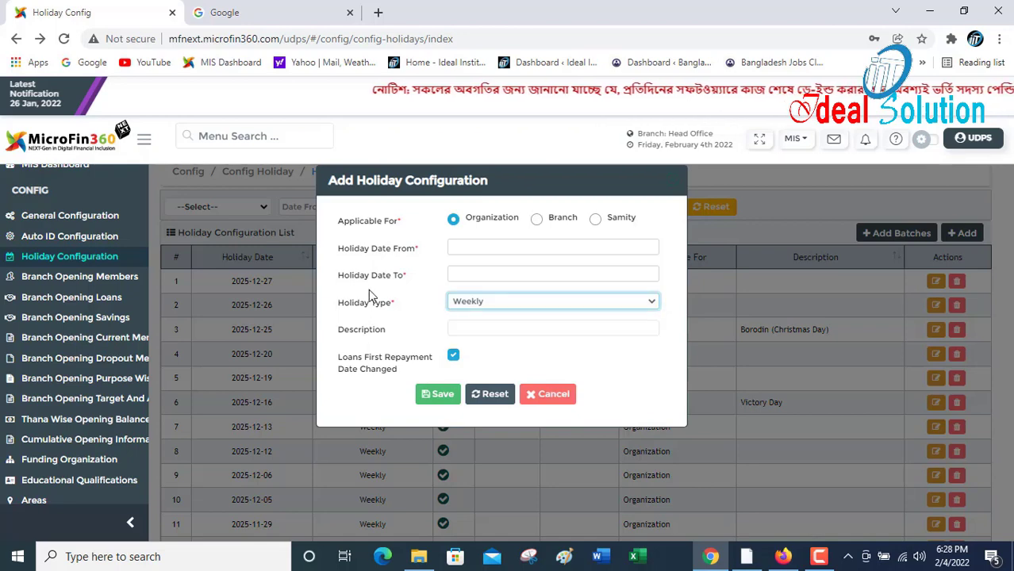
click(368, 328)
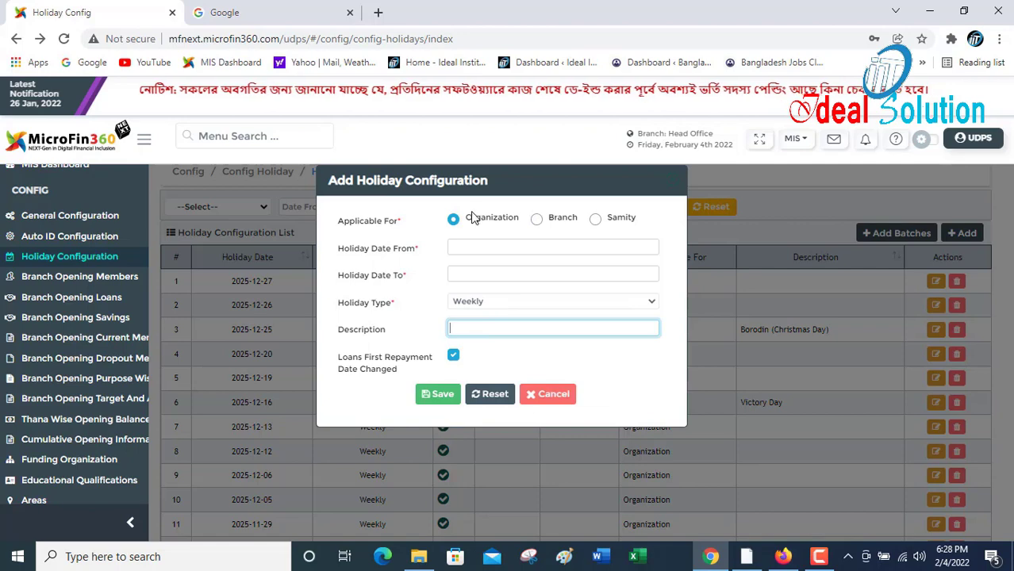
- Make the holiday applicable for Branch, choose branch 003-Thakurgaon Sadar and look through the holiday type options
click(537, 223)
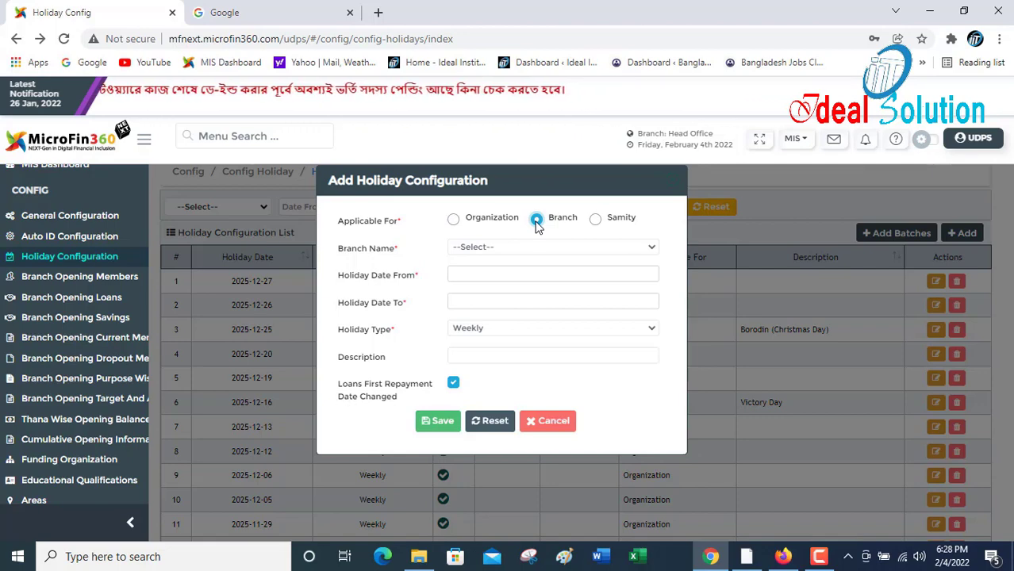
click(485, 252)
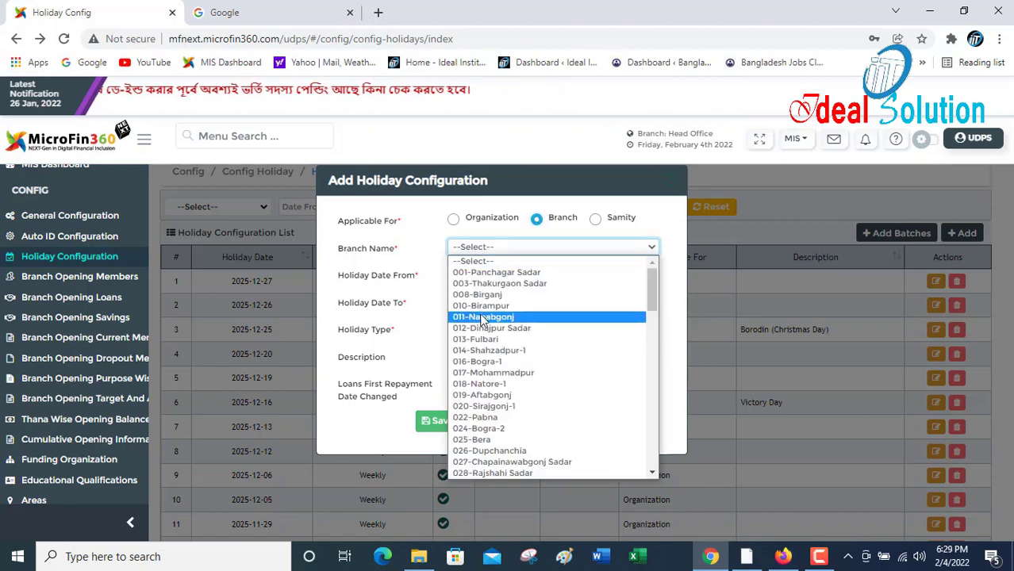
click(391, 274)
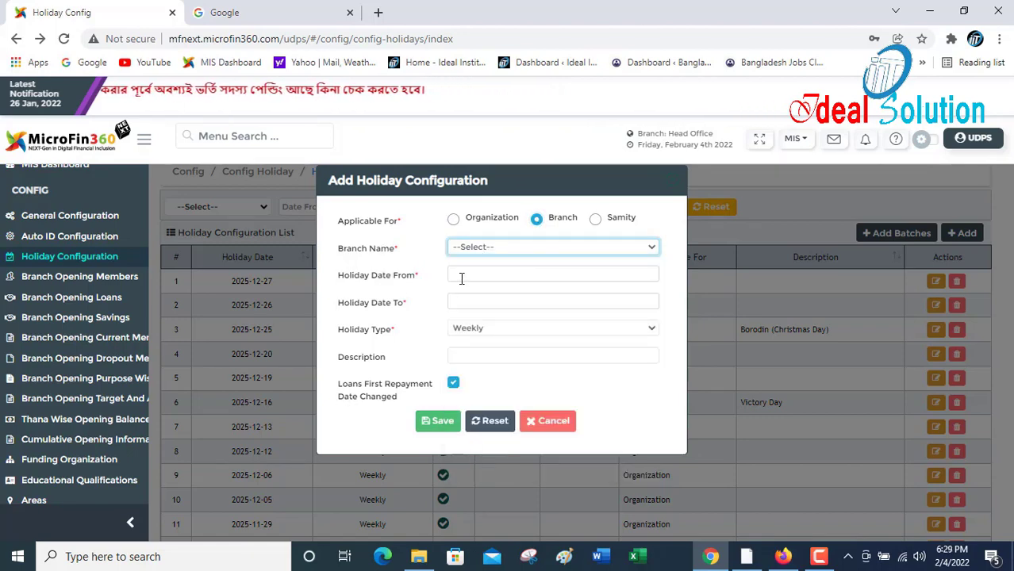
click(483, 249)
click(480, 283)
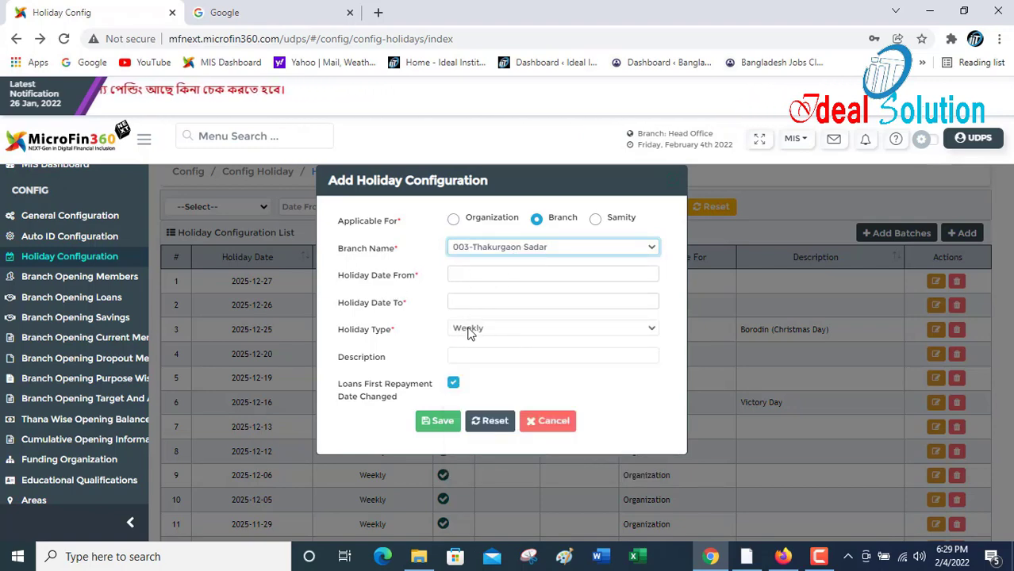
click(469, 332)
click(470, 334)
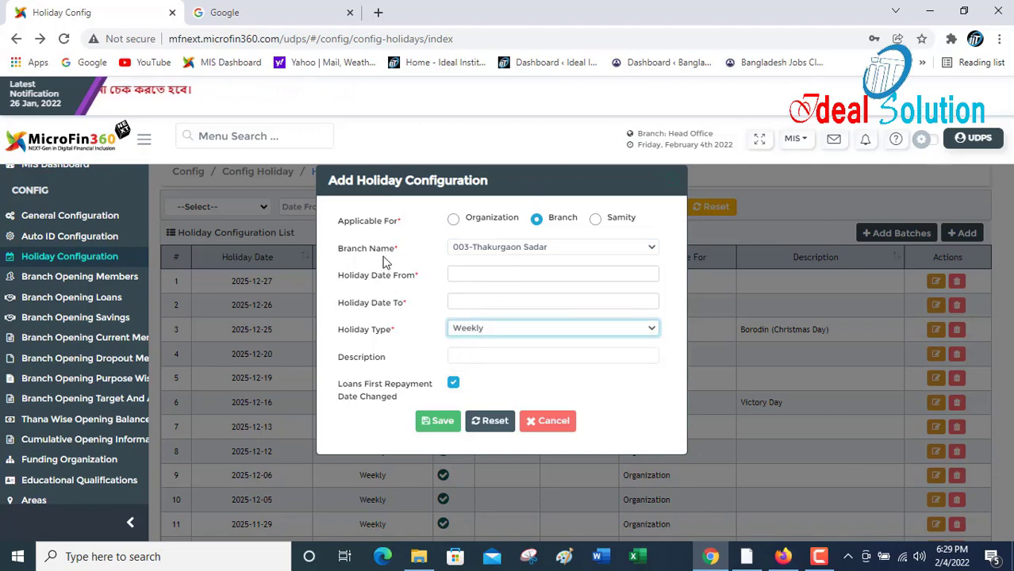
- Make the holiday applicable for Samity with branch 008-Birganj and (008-001)Sujal pur Mohila samity, check the holiday types, and cancel the form
click(595, 221)
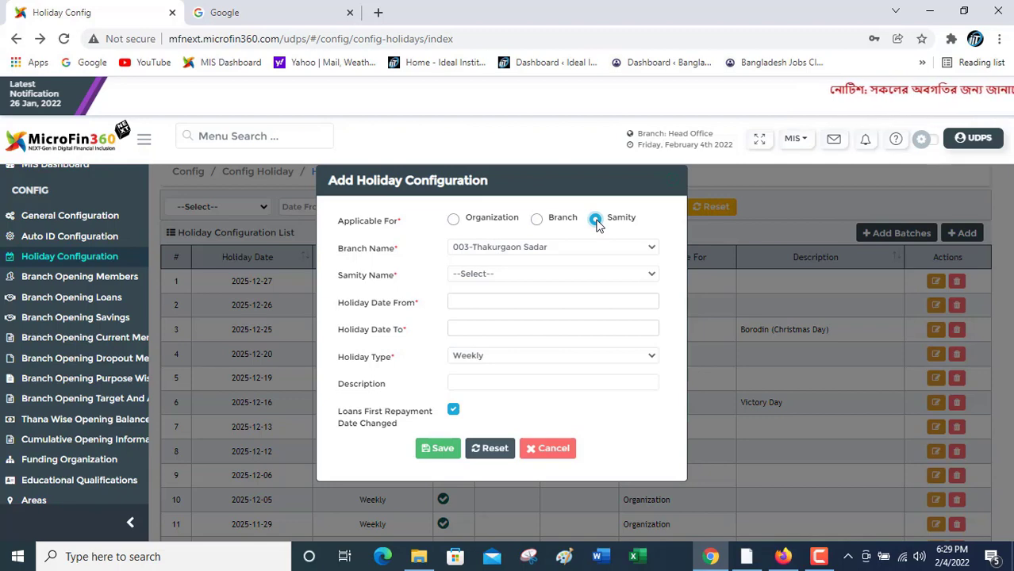
click(511, 249)
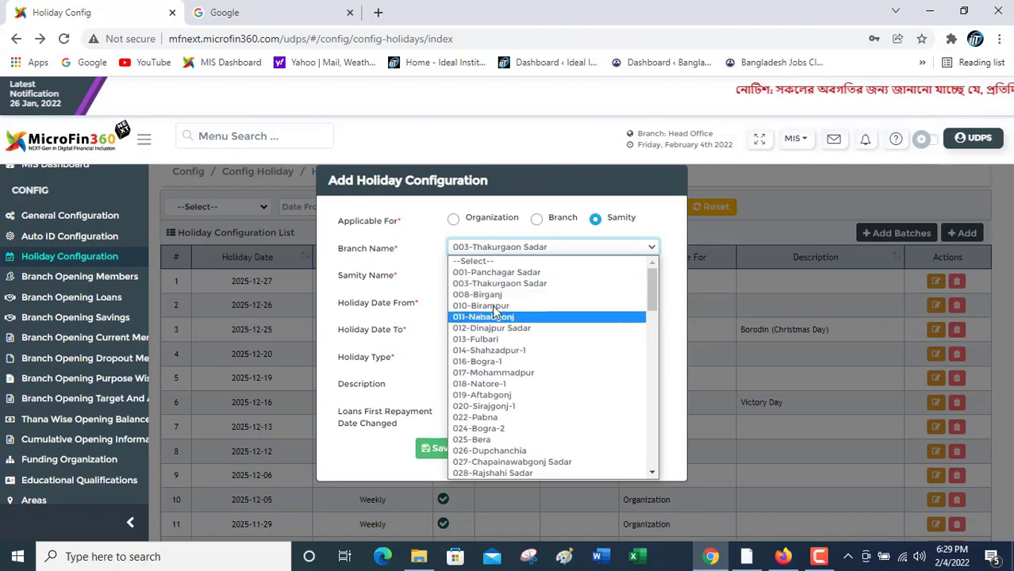
click(489, 306)
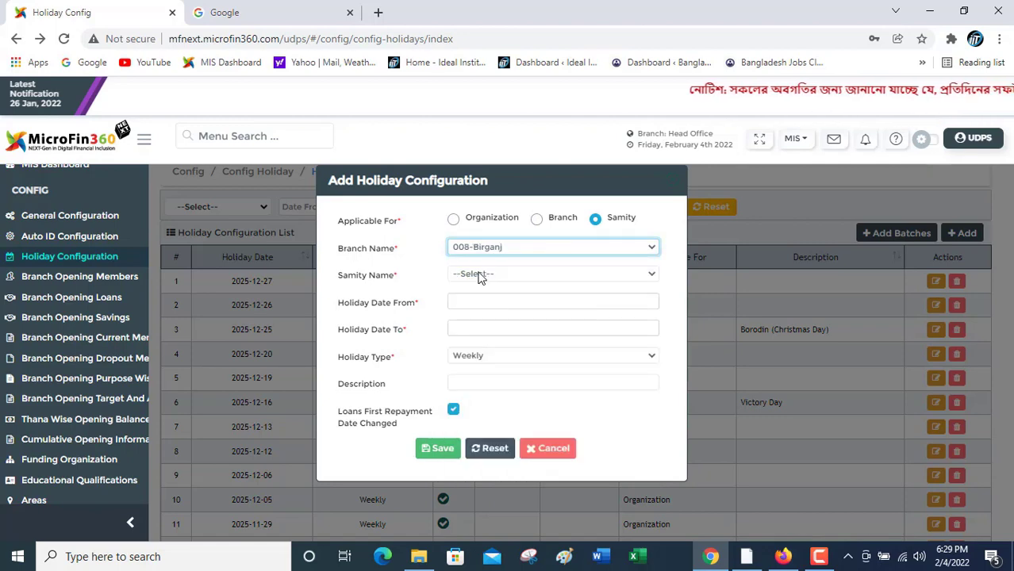
click(480, 273)
click(484, 298)
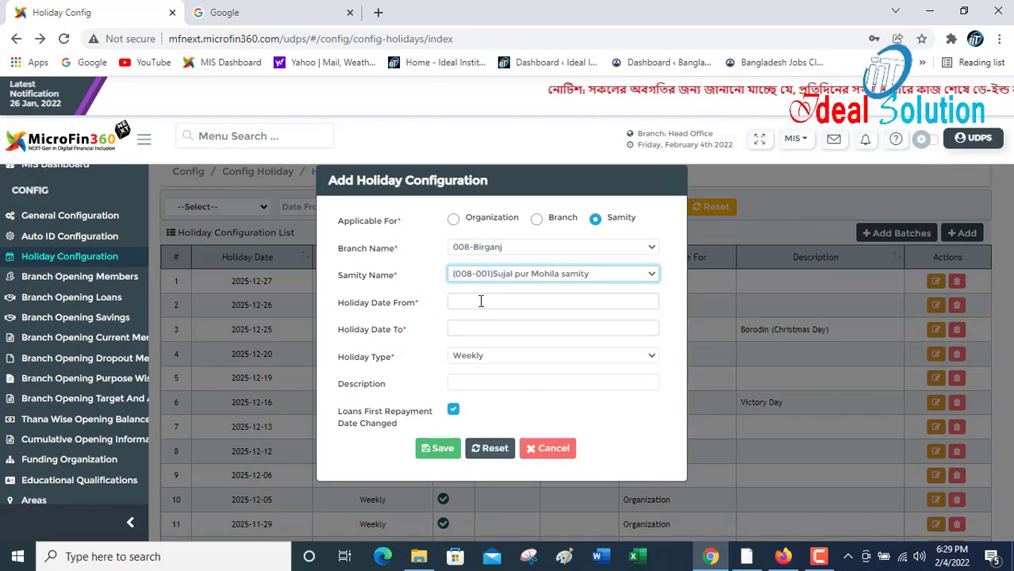
click(470, 356)
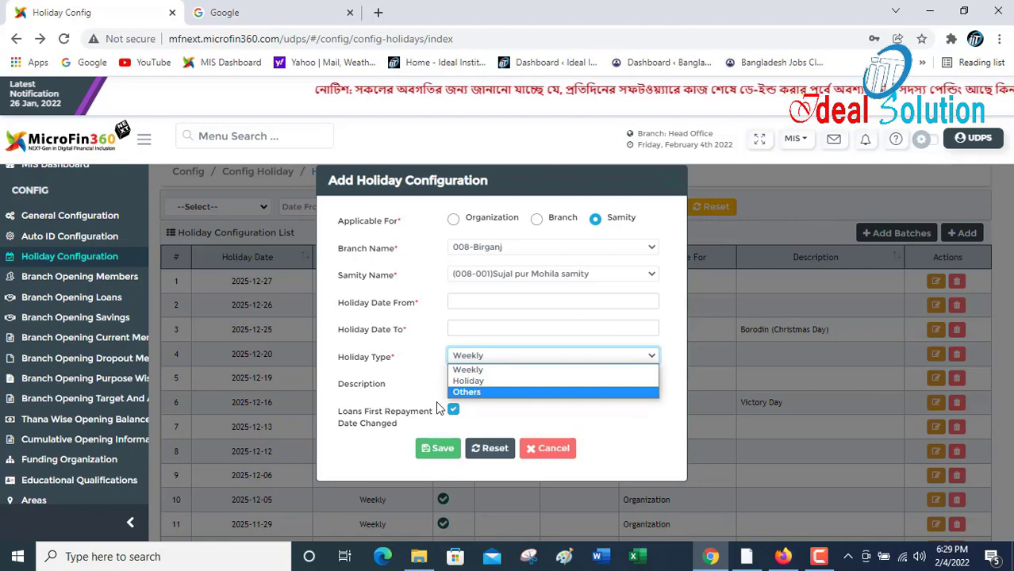
click(349, 382)
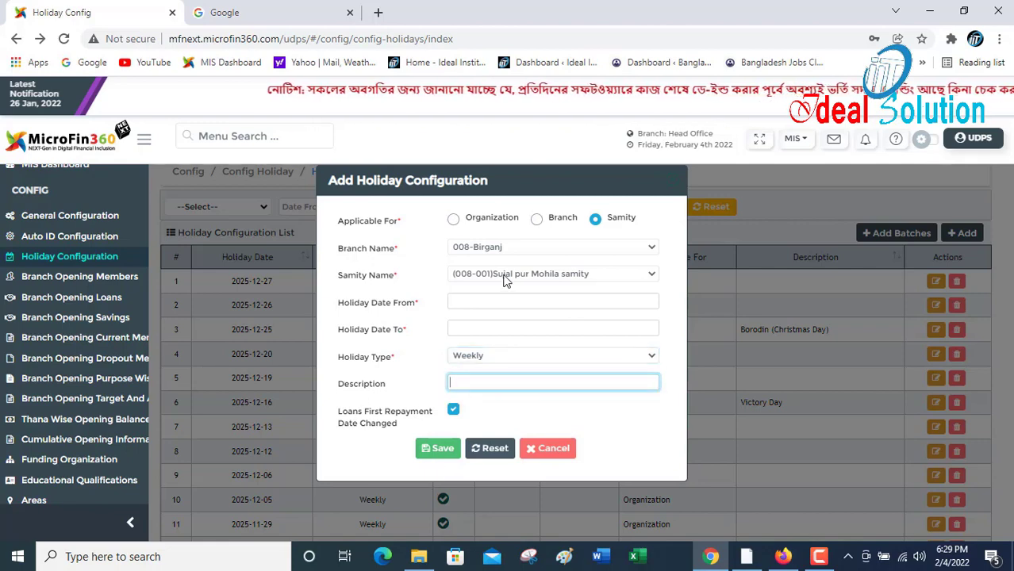
click(555, 450)
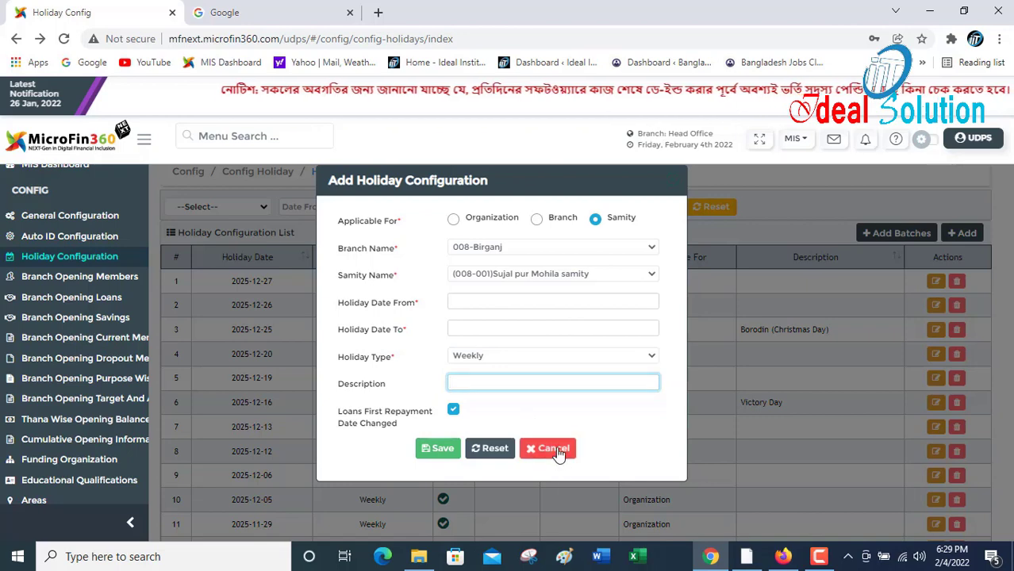
- Go to the Address configuration options in Config and view the Divisions list
click(270, 131)
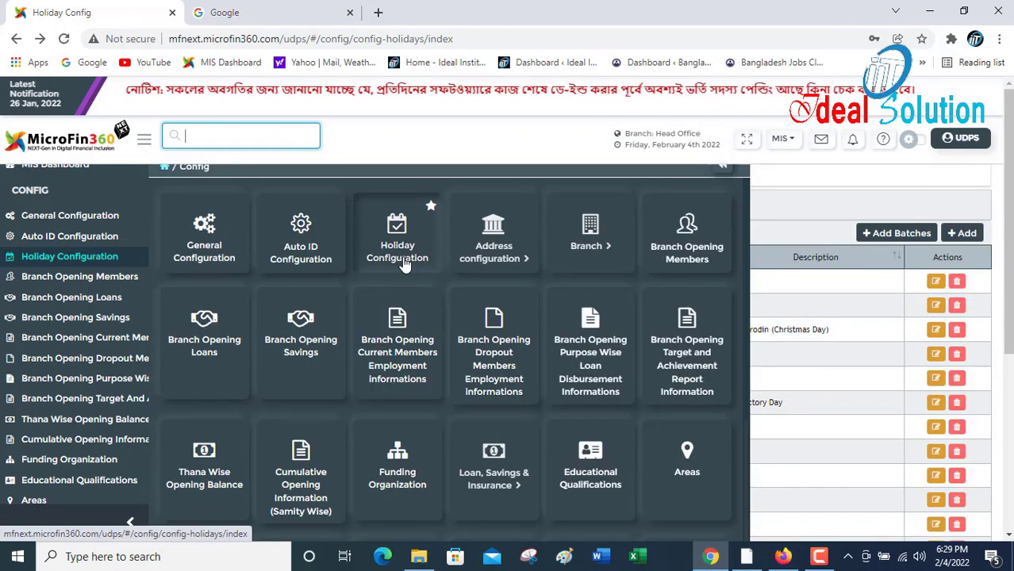
click(502, 263)
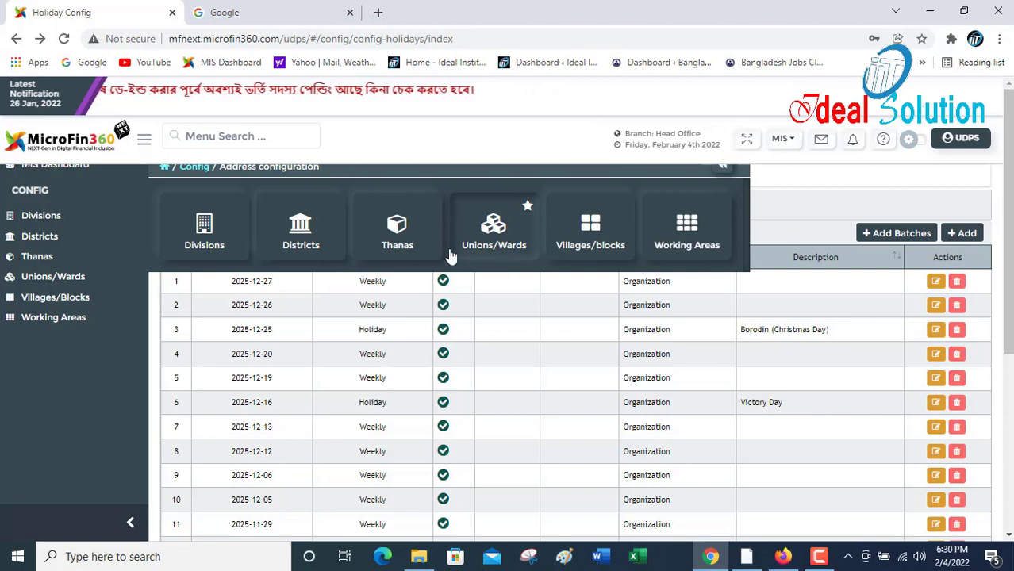
click(201, 249)
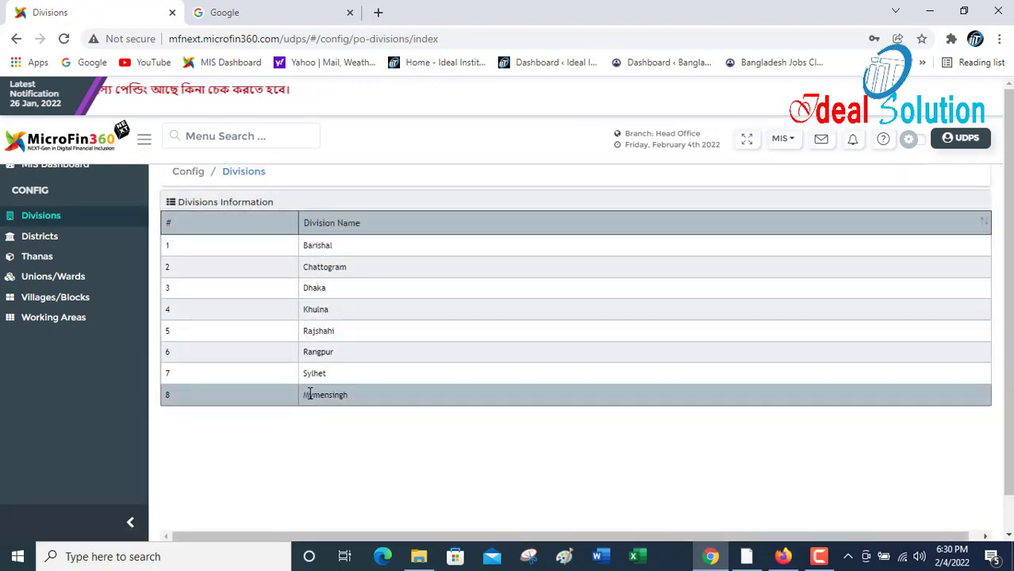
- View the Districts list and the Thanas list from the Address configuration options
click(262, 131)
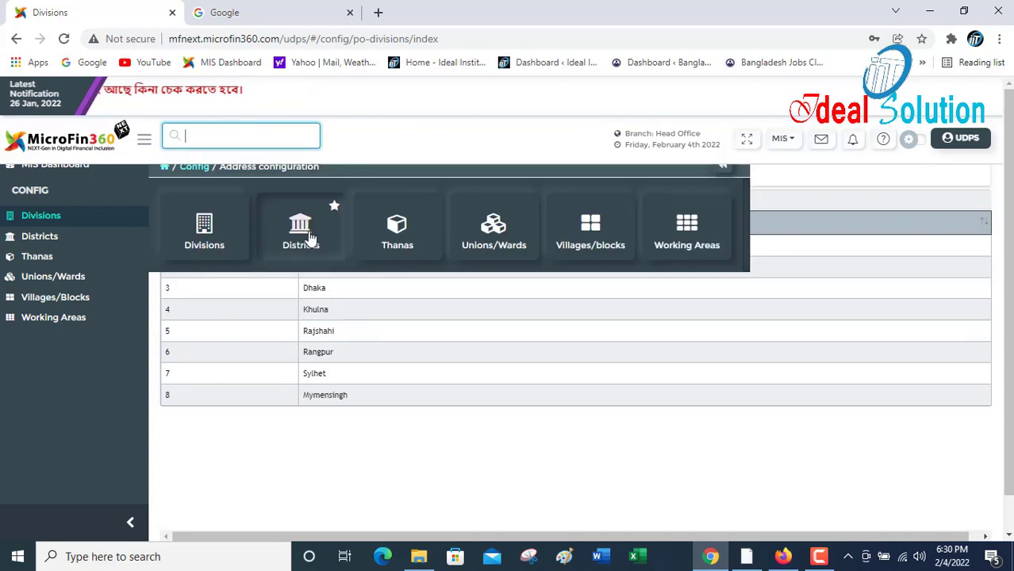
click(309, 238)
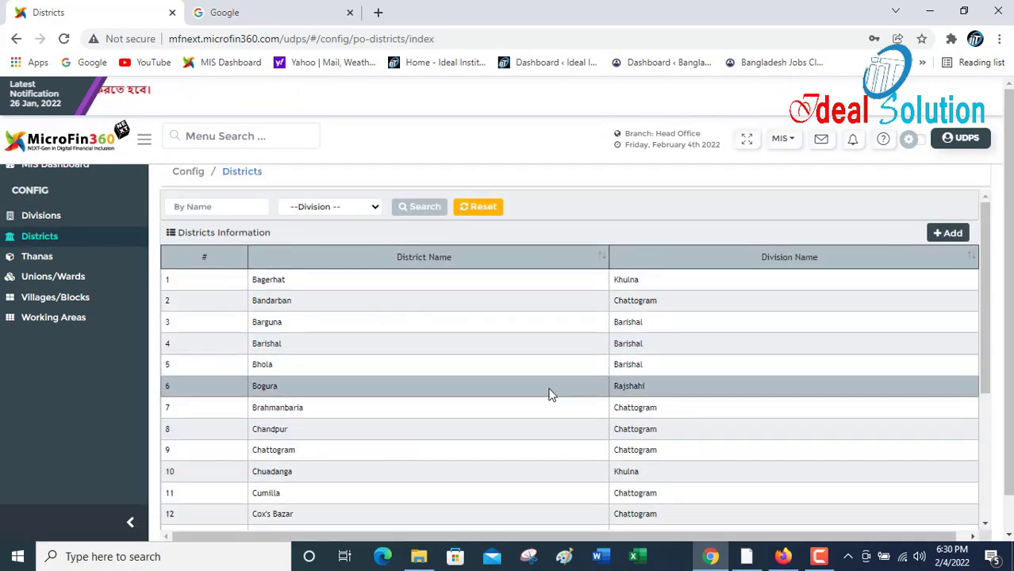
click(272, 136)
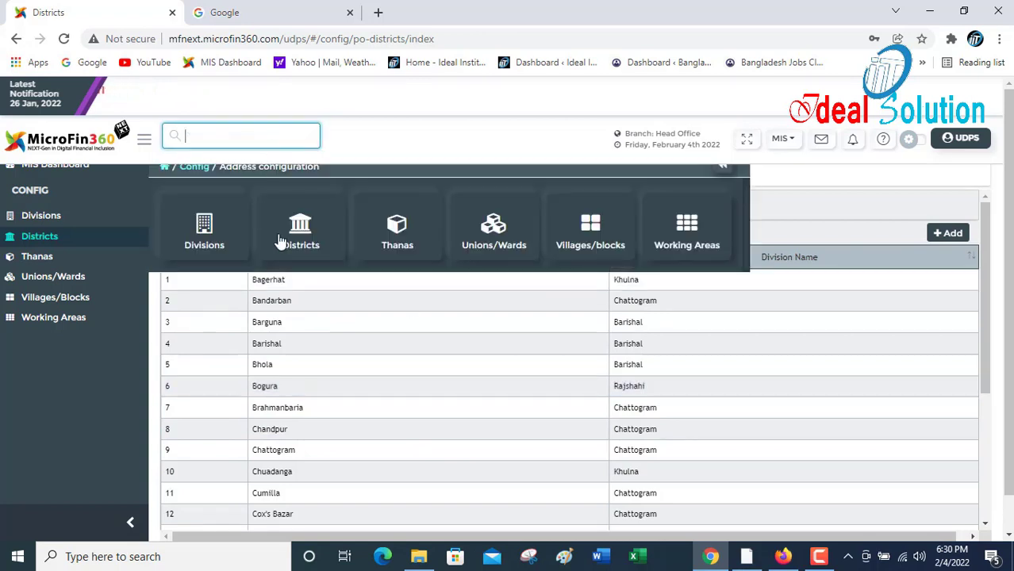
click(397, 237)
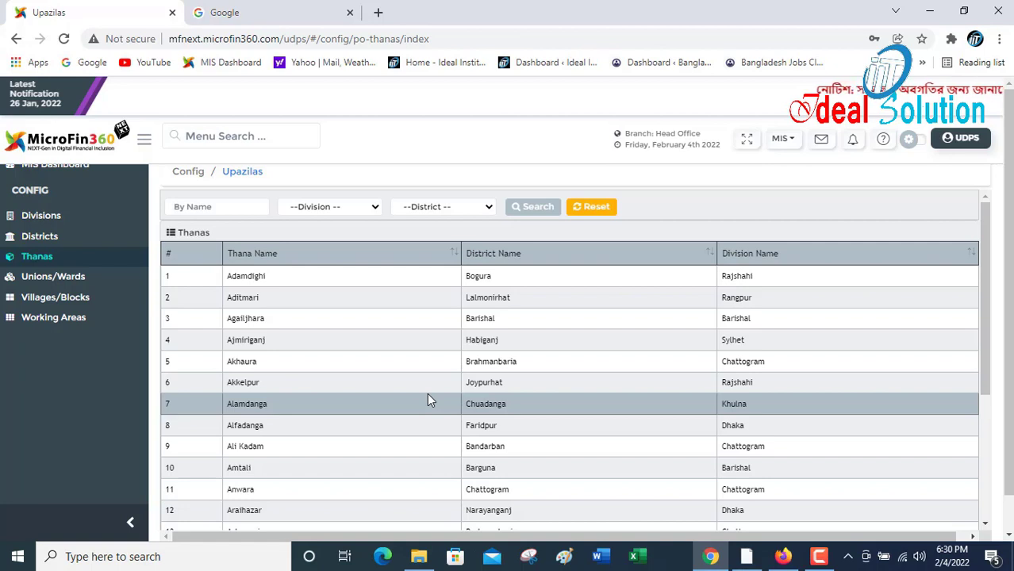
- Open the Unions/Wards list of the Address configuration and look through its entries
click(232, 135)
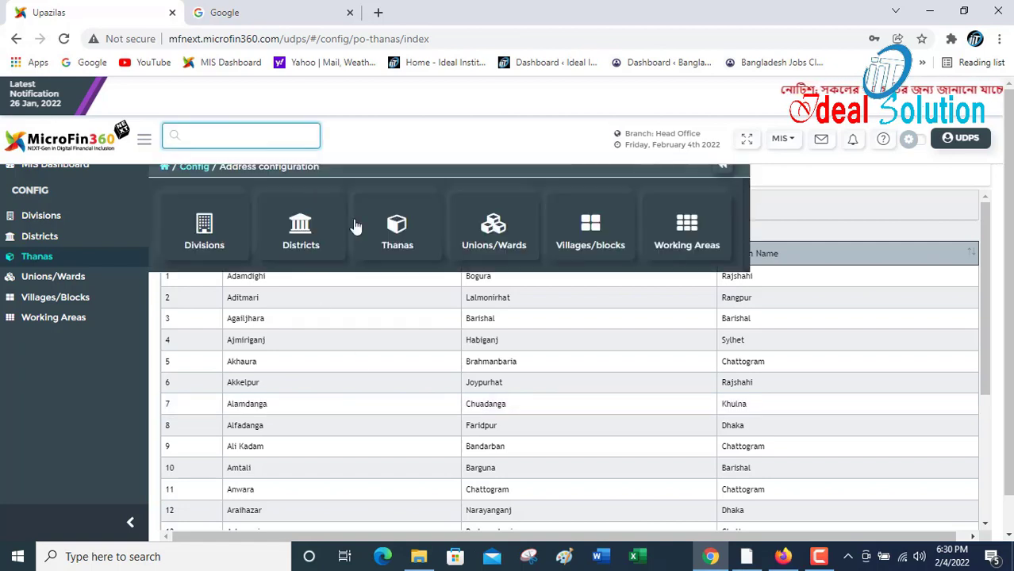
click(497, 238)
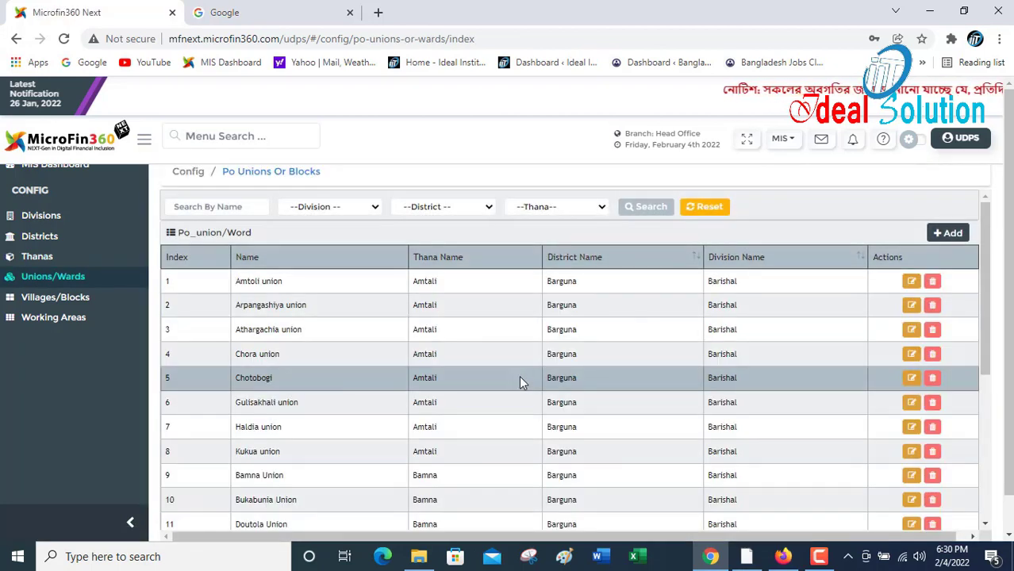
scroll(511, 392, down, 5)
scroll(509, 403, up, 2)
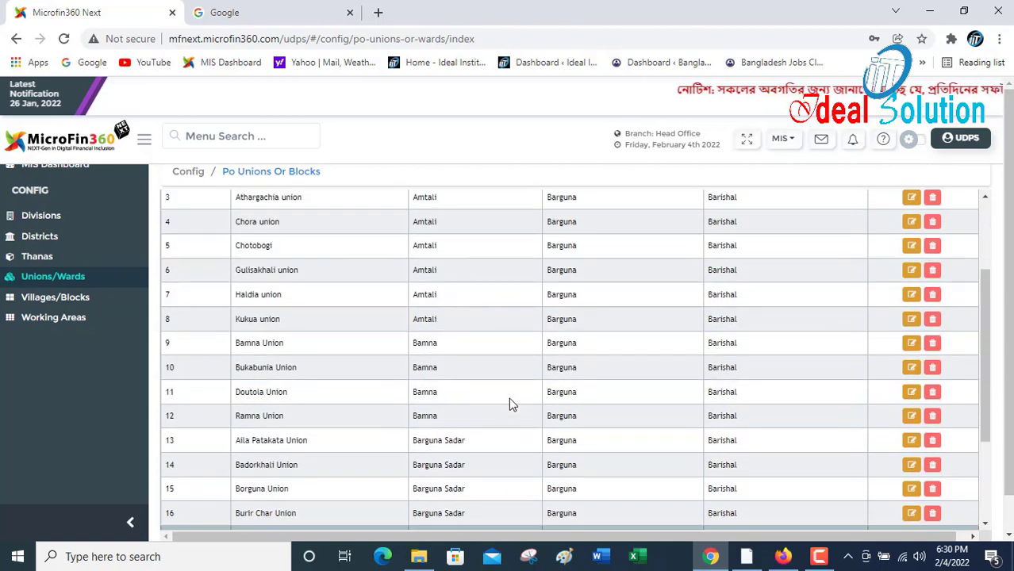
scroll(510, 404, up, 2)
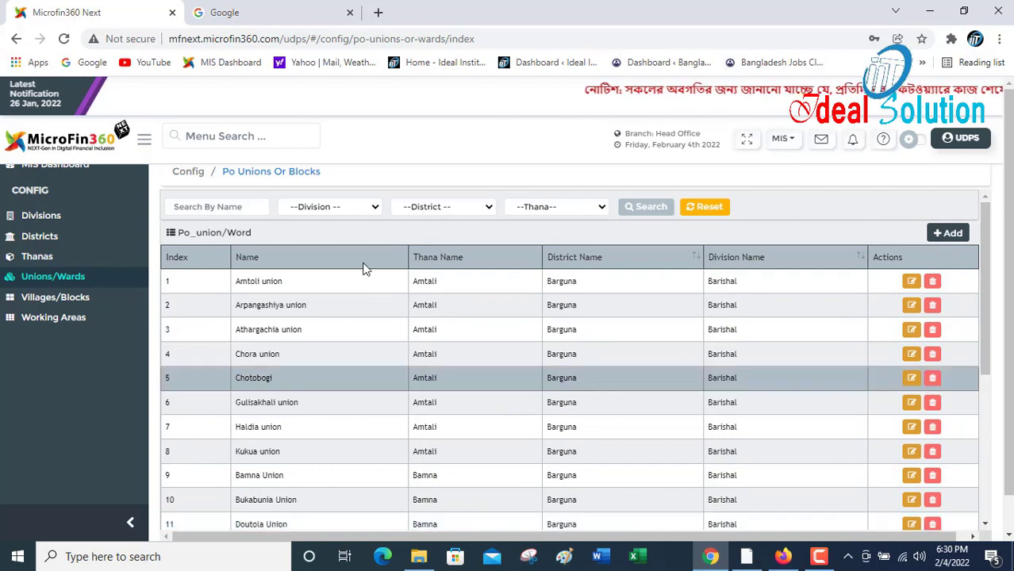
- View the Villages/Blocks list of the Address configuration and look over the full set of Config options
click(275, 132)
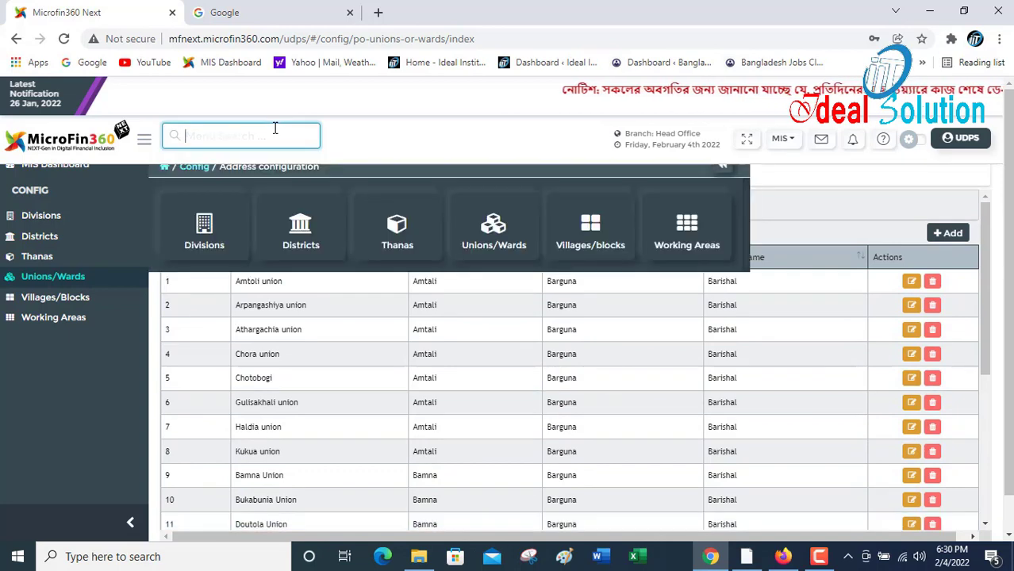
click(589, 252)
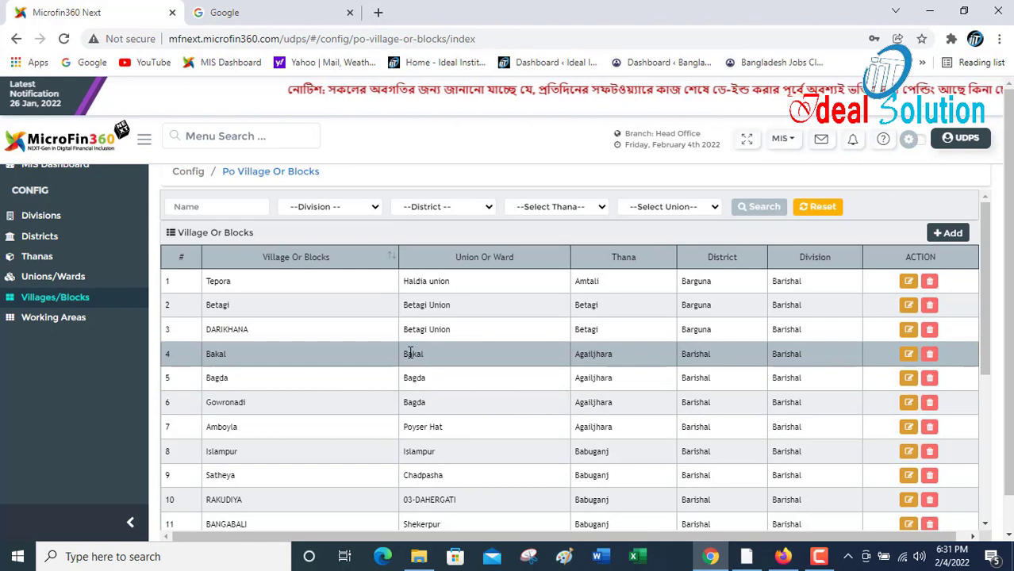
click(265, 135)
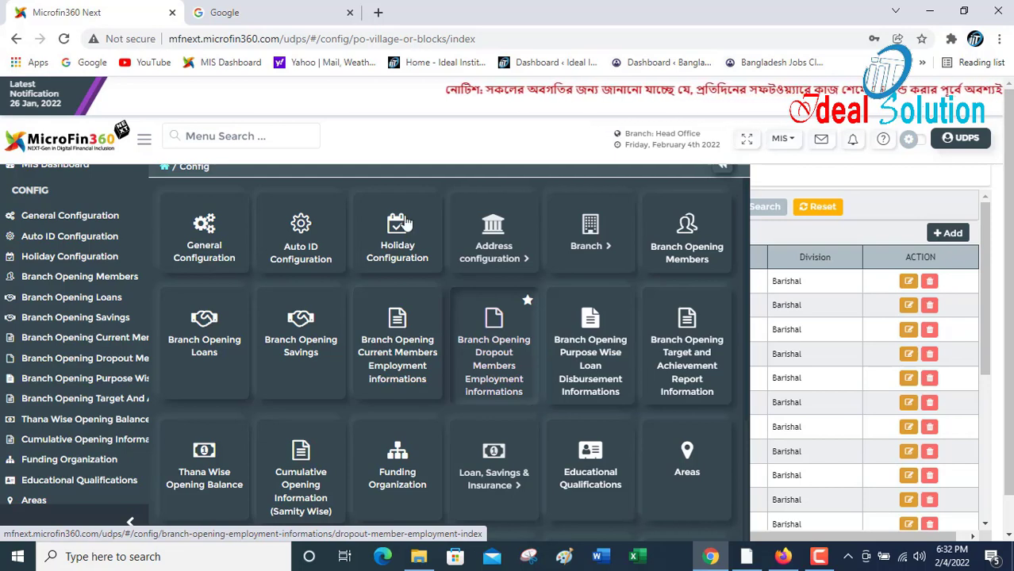
click(509, 148)
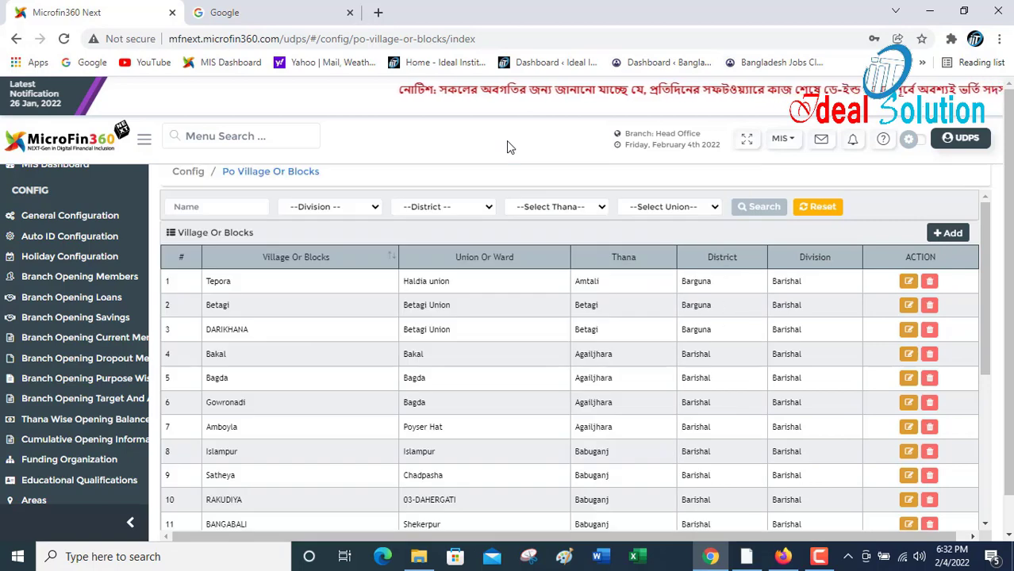